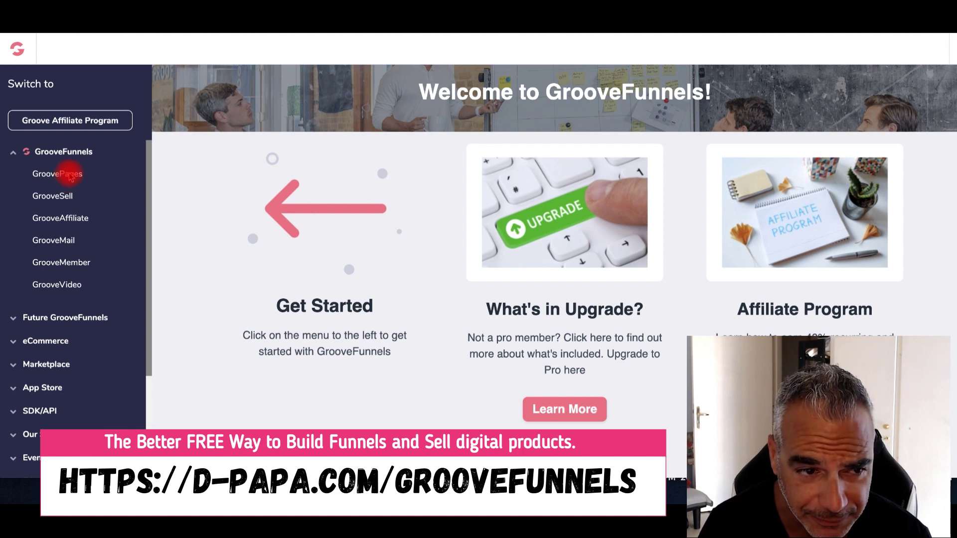
Open the Groove Affiliate Program and keep GrooveFunnels Promo selected under Promotion Tools
click(90, 128)
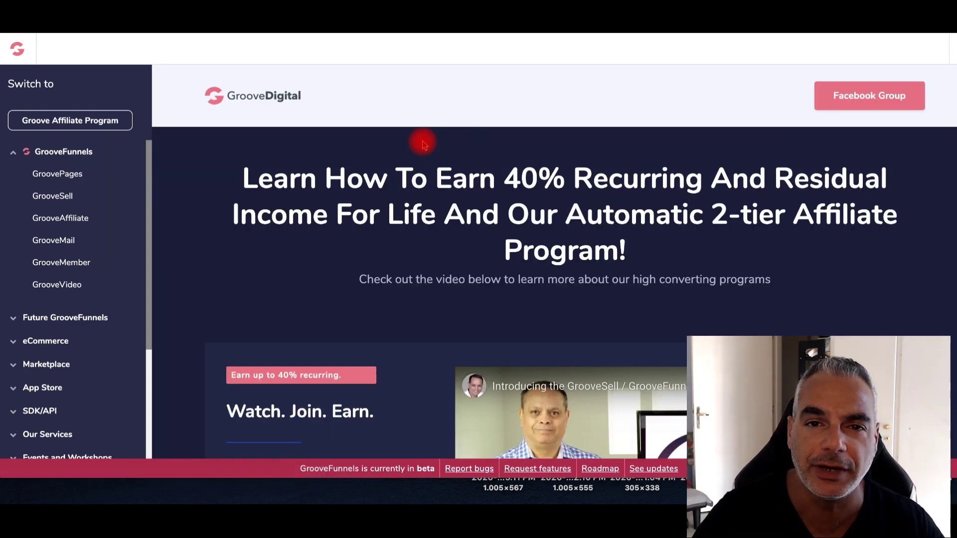
scroll(578, 249, down, 10)
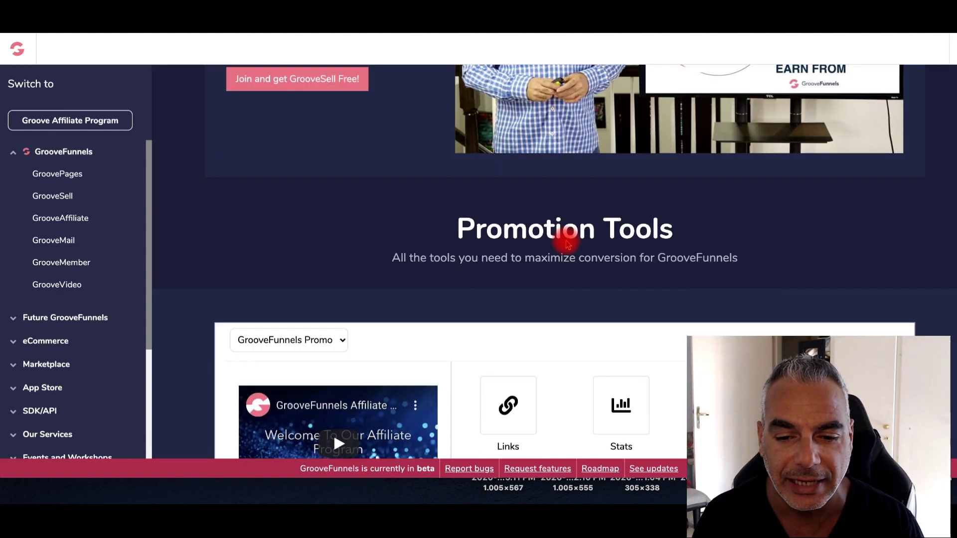
scroll(566, 243, down, 2)
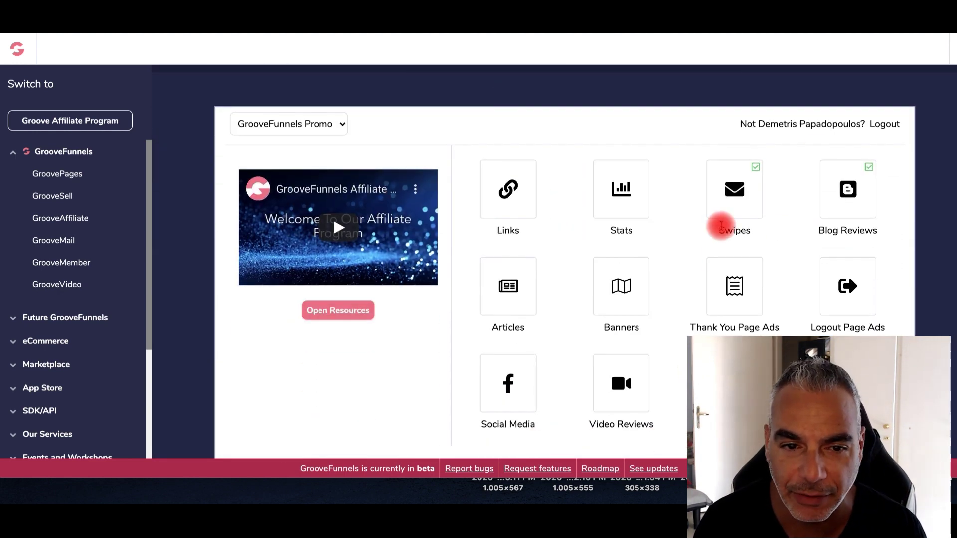
click(336, 123)
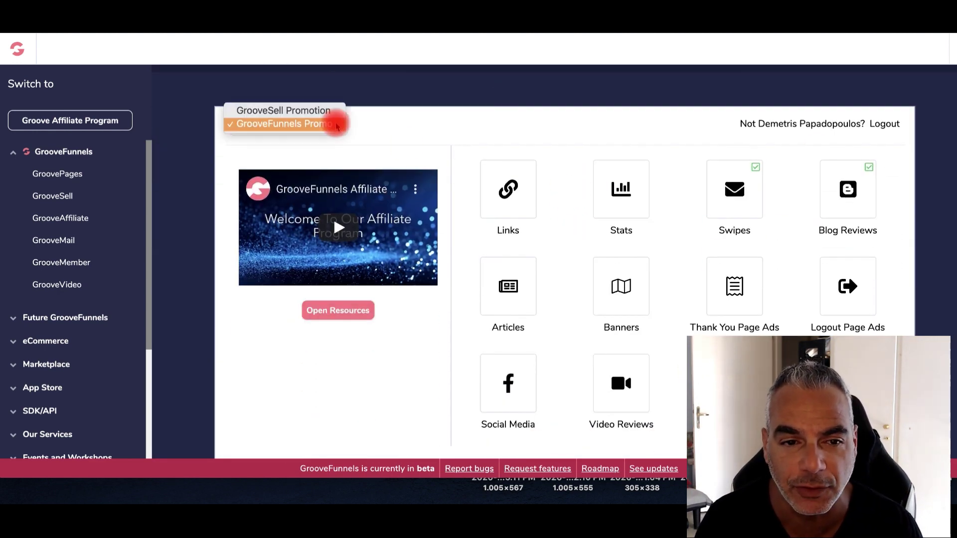
click(336, 125)
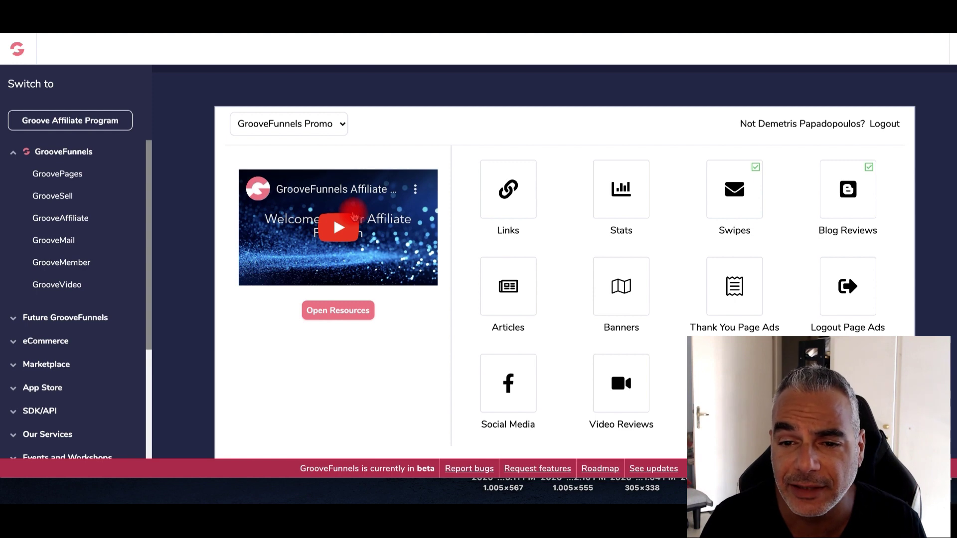
Open My Affiliate Links and try selecting the GrooveFunnels, Start Checkout and Webinar Replay URLs
click(515, 194)
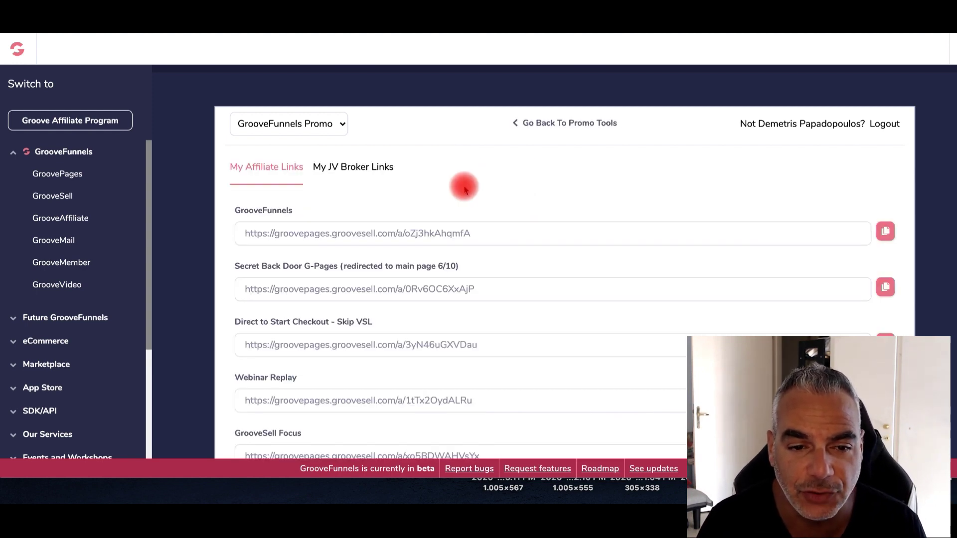
scroll(463, 186, down, 2)
drag(242, 152, 253, 153)
click(474, 153)
drag(481, 152, 433, 144)
drag(594, 151, 194, 153)
click(564, 208)
drag(491, 267, 241, 250)
click(241, 249)
drag(489, 322, 489, 339)
scroll(508, 342, down, 2)
scroll(508, 337, up, 2)
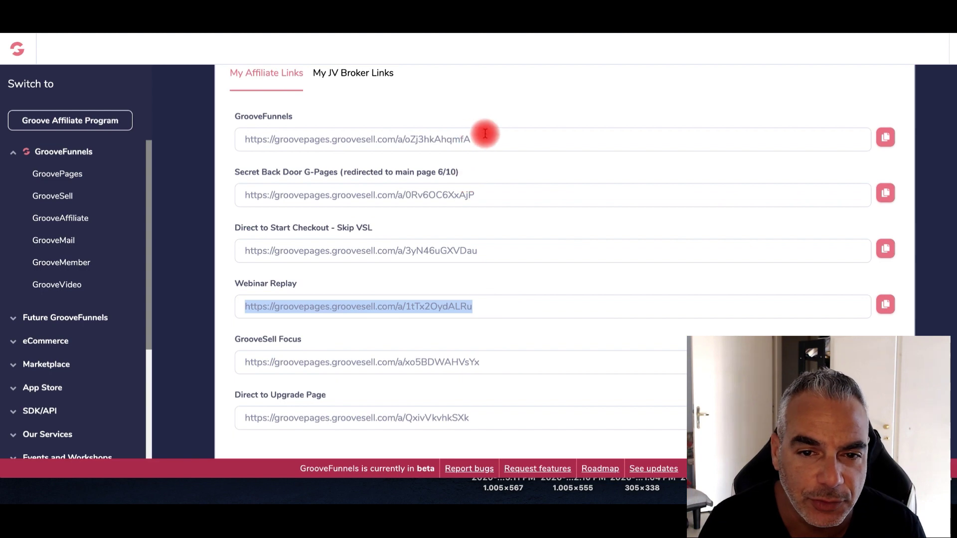
click(485, 133)
Select the full main GrooveFunnels affiliate URL and copy it
click(219, 132)
click(245, 139)
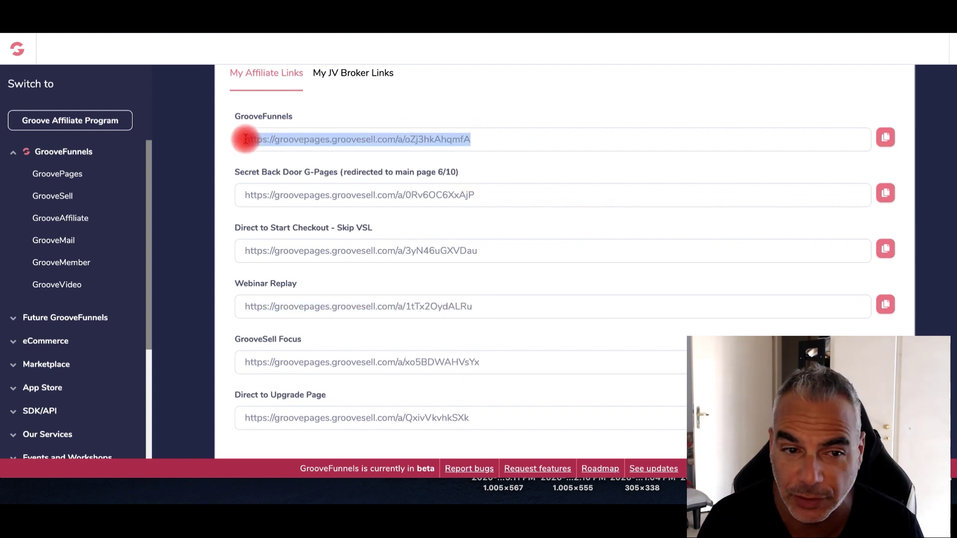
right_click(313, 138)
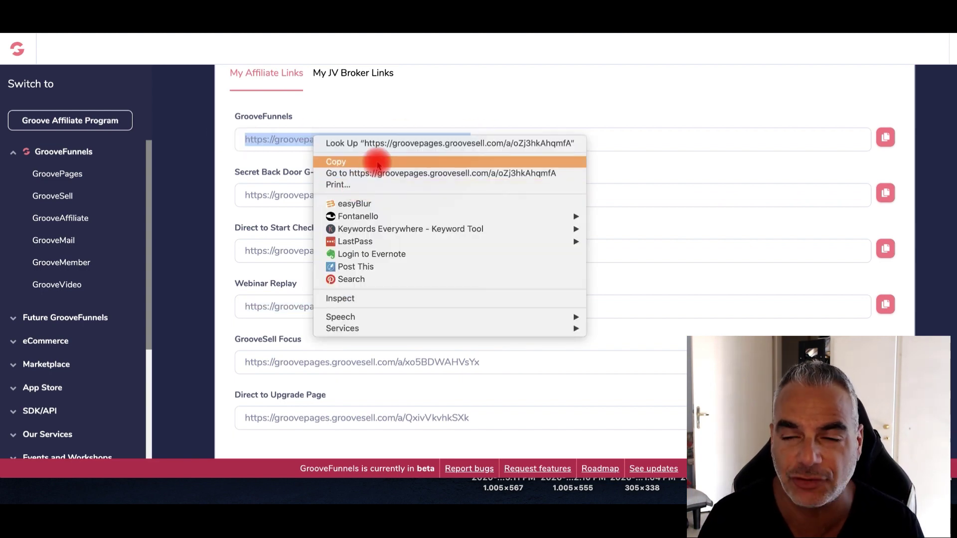
click(374, 161)
key(super+t)
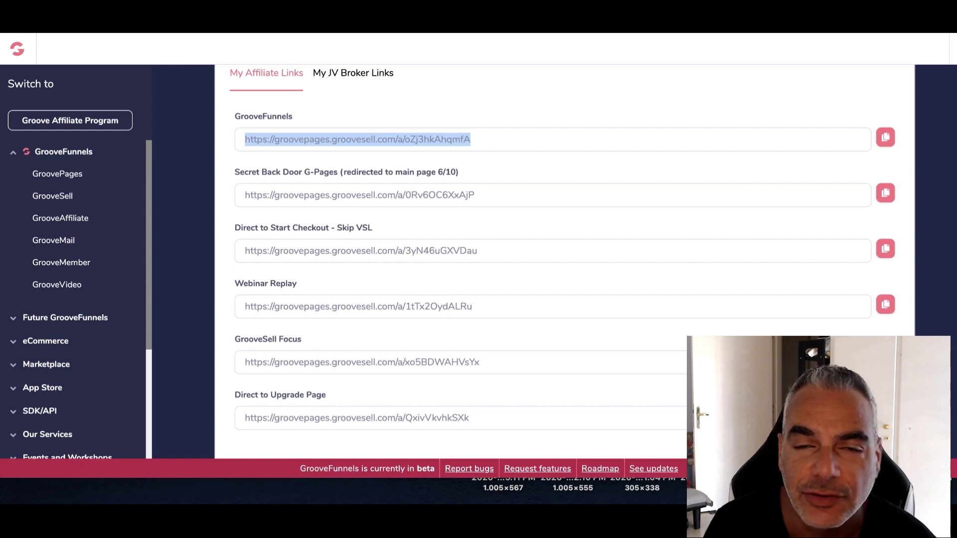
Scroll to the GrooveFunnels affiliate URL and select it in full
scroll(506, 228, up, 2)
scroll(506, 228, up, 3)
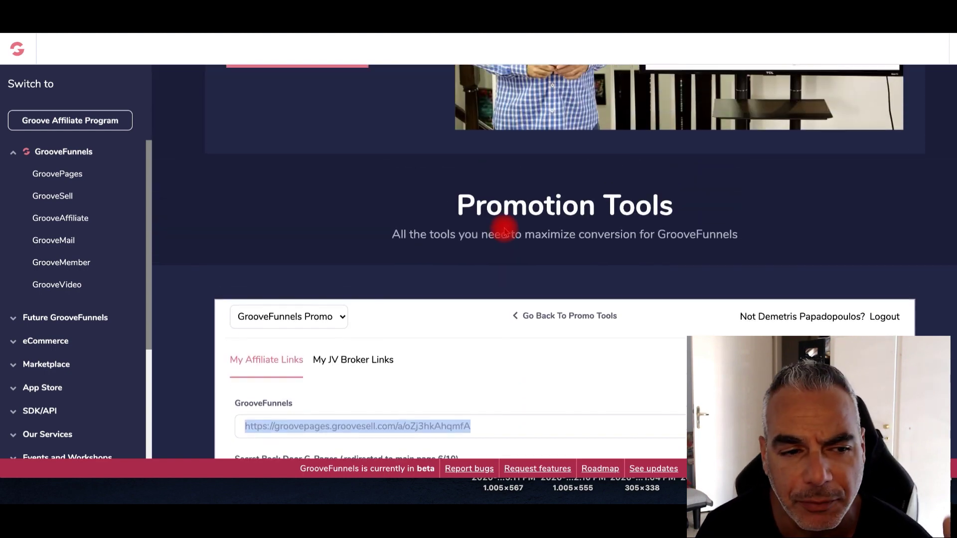
scroll(507, 228, down, 1)
scroll(509, 229, down, 1)
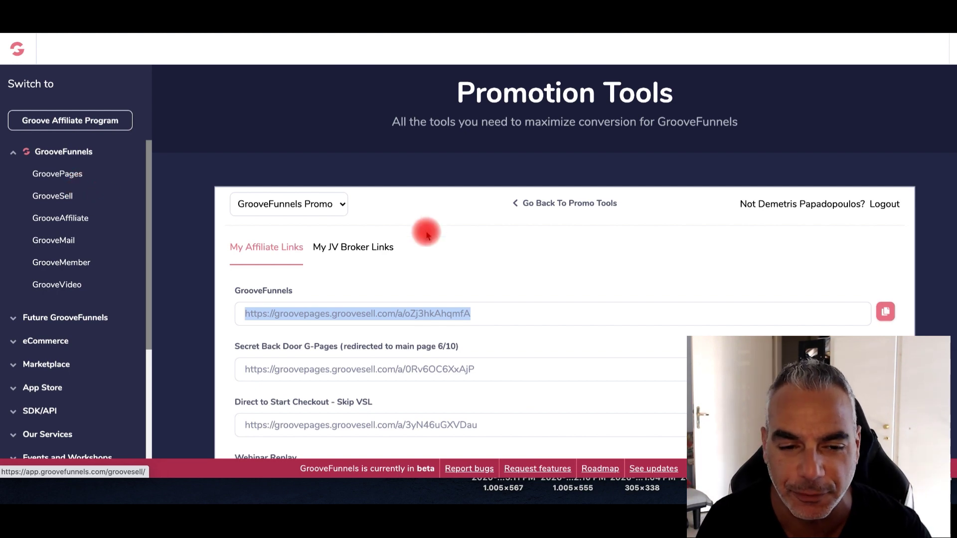
scroll(423, 231, down, 1)
click(497, 282)
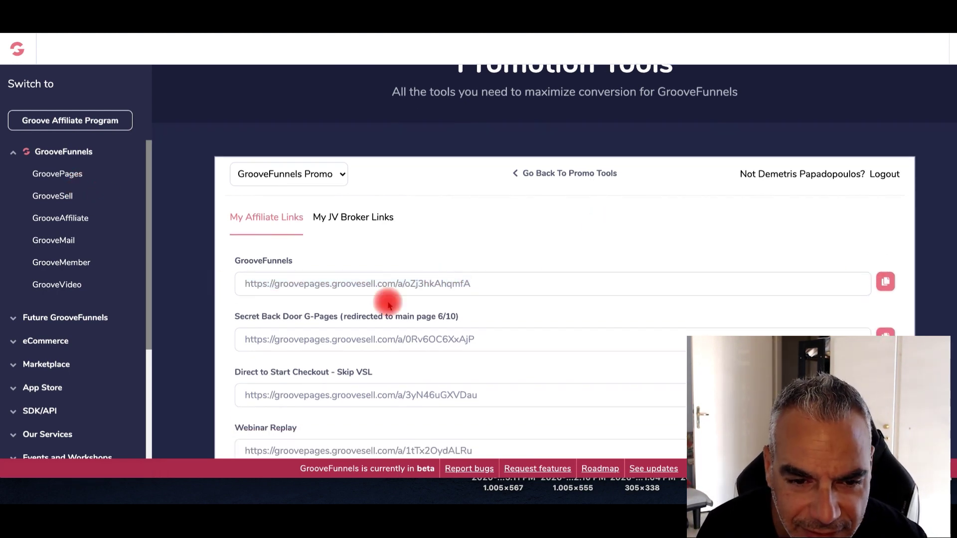
drag(481, 282, 280, 276)
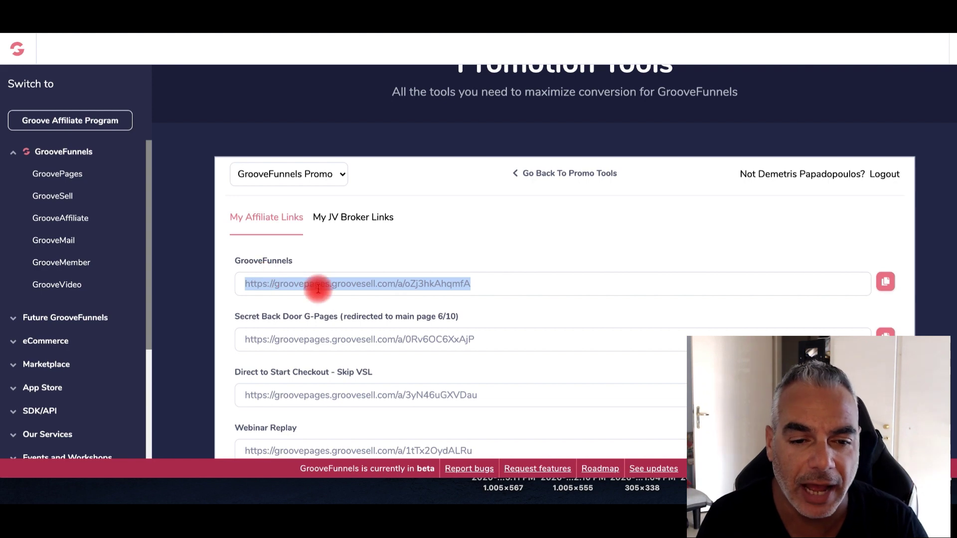
click(508, 281)
drag(503, 280, 250, 274)
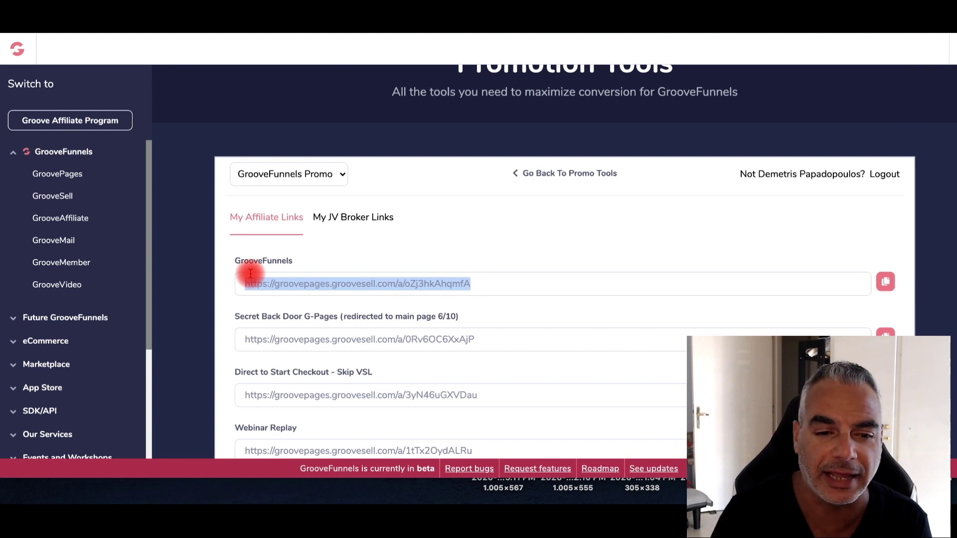
drag(474, 281, 220, 275)
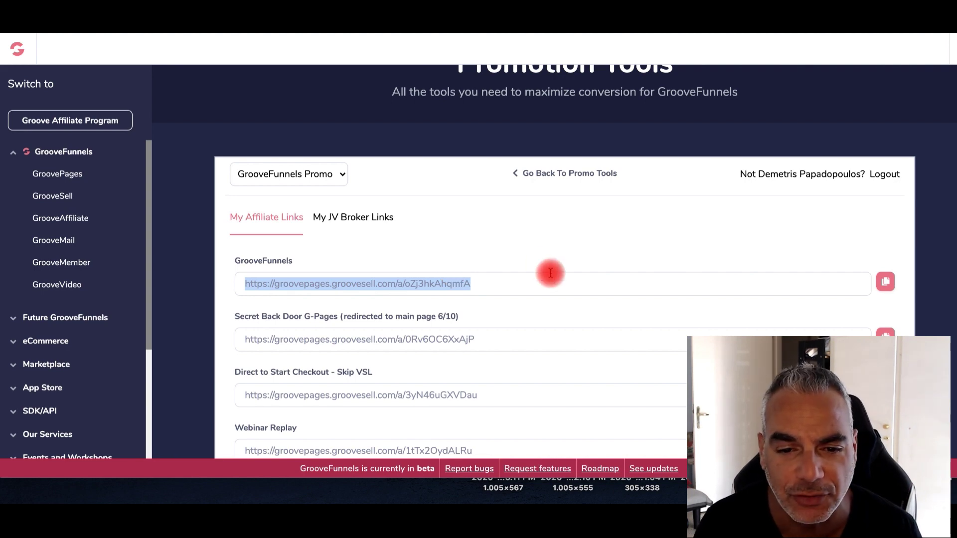
drag(523, 282, 198, 267)
Copy the selected GrooveFunnels affiliate URL from the right-click menu
right_click(483, 286)
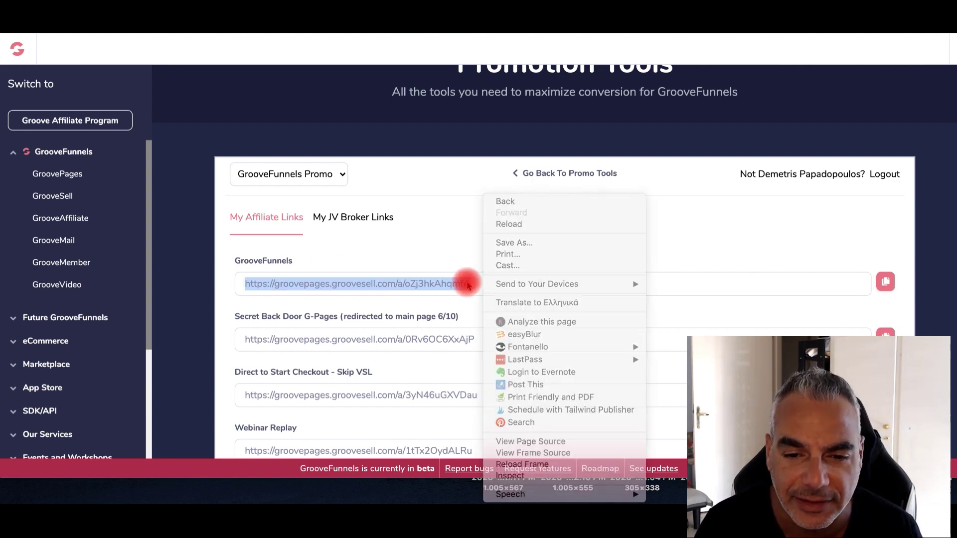
right_click(463, 284)
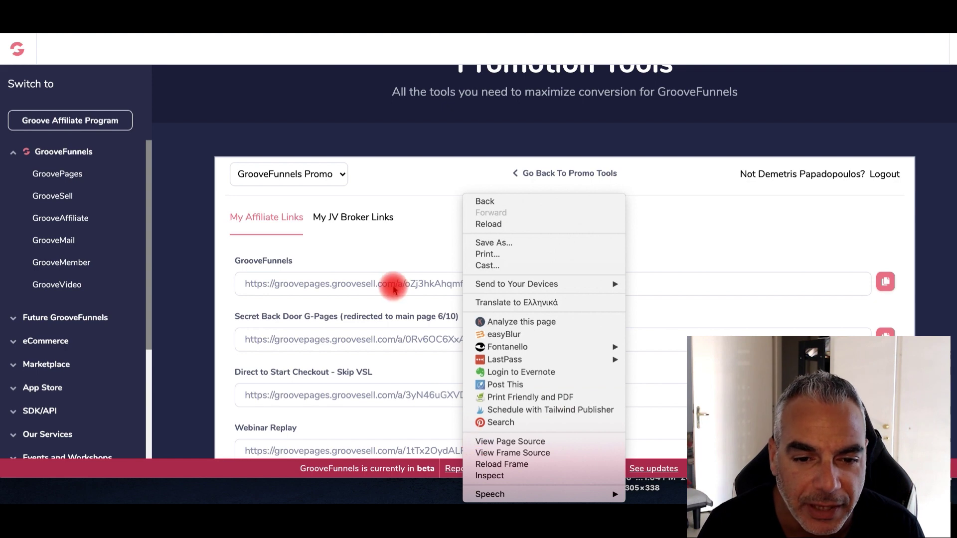
key(Escape)
click(244, 280)
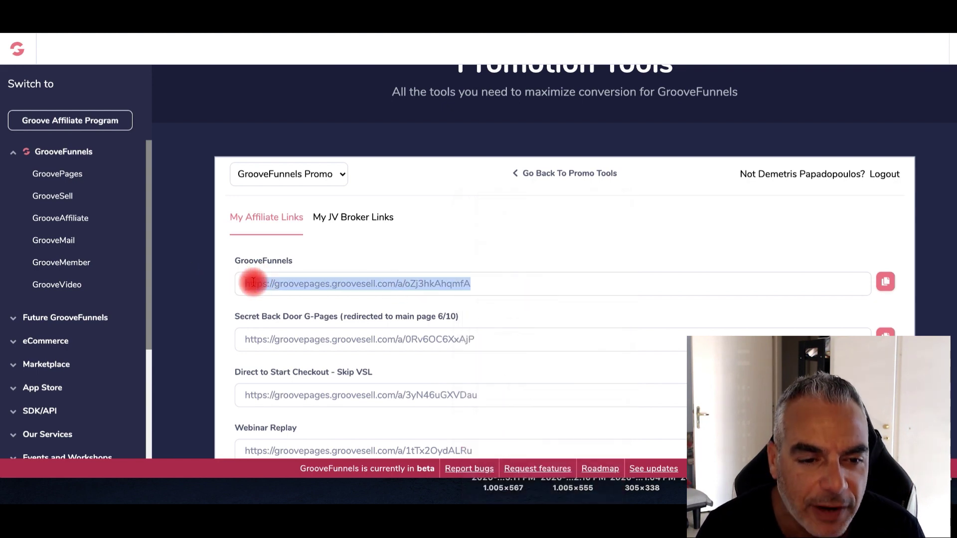
right_click(251, 281)
click(300, 307)
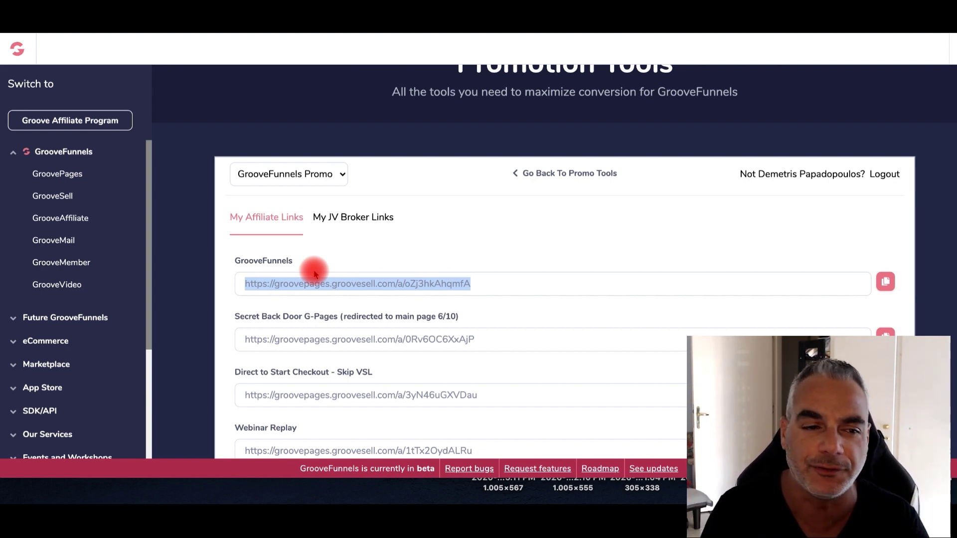
click(100, 177)
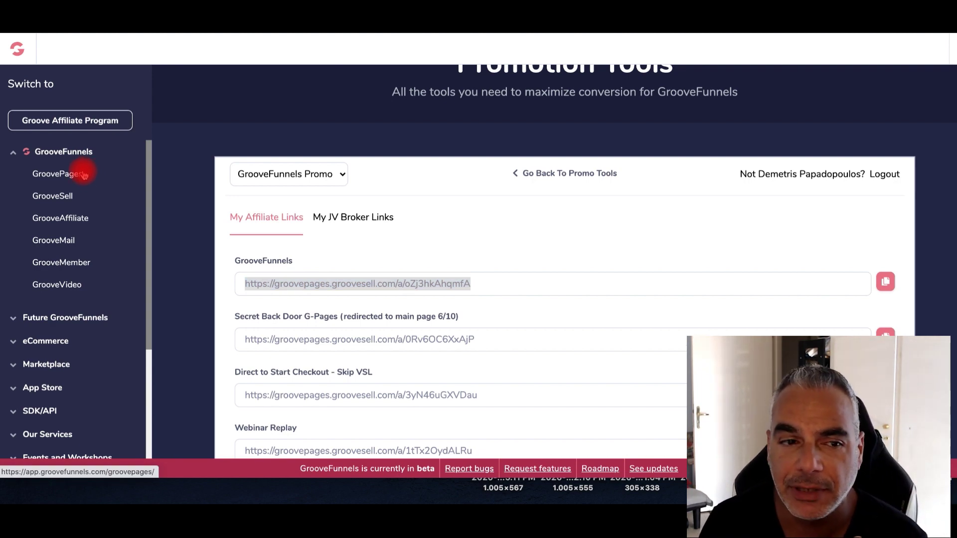
click(66, 176)
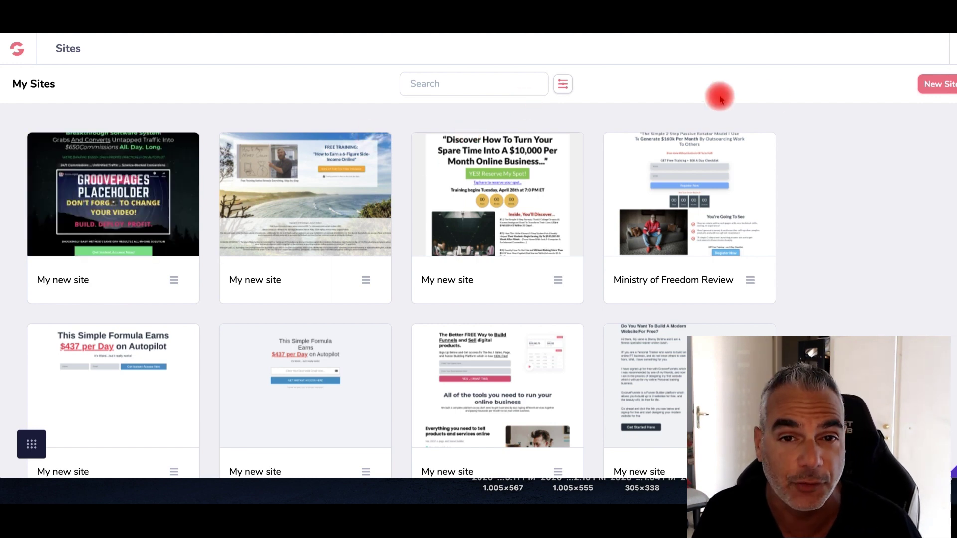
click(926, 93)
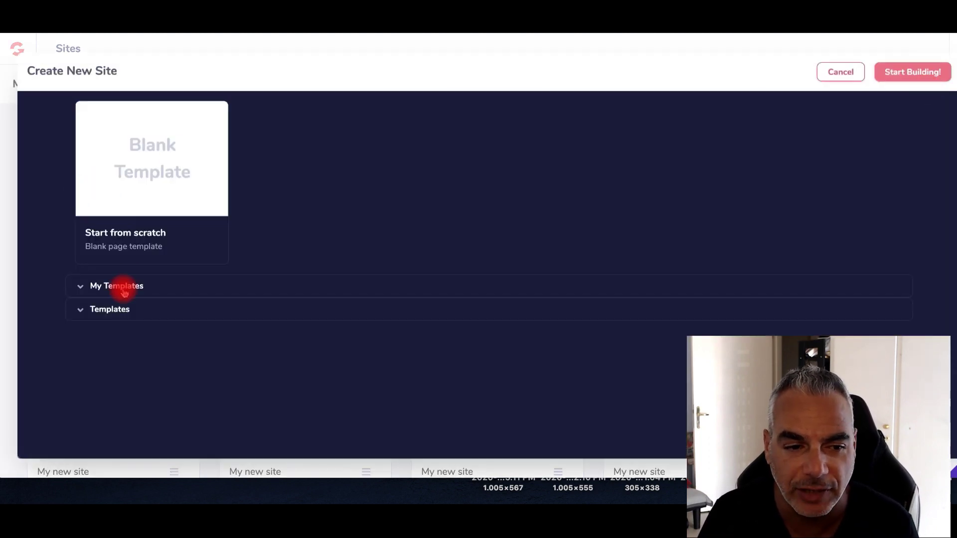
click(108, 290)
scroll(397, 309, down, 1)
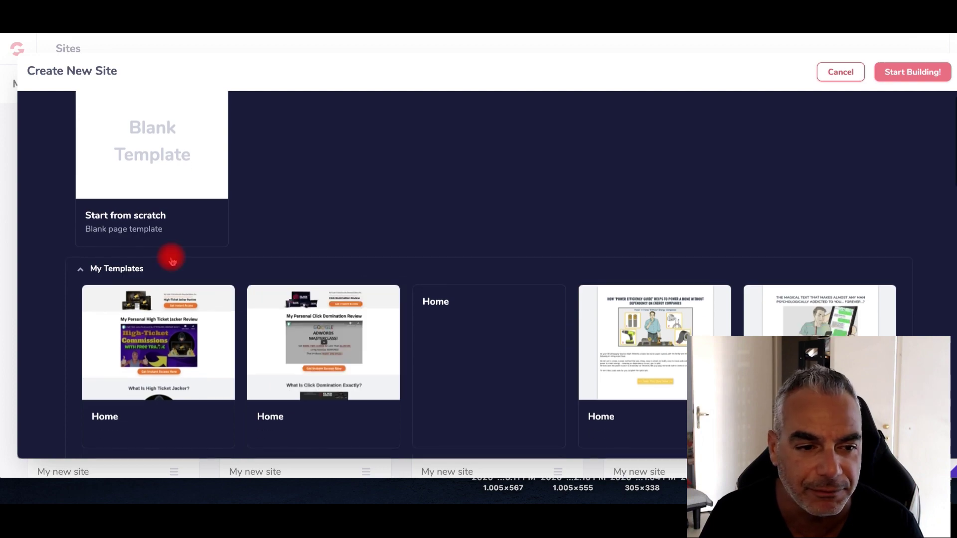
click(104, 269)
click(97, 310)
scroll(272, 304, down, 8)
scroll(273, 305, down, 5)
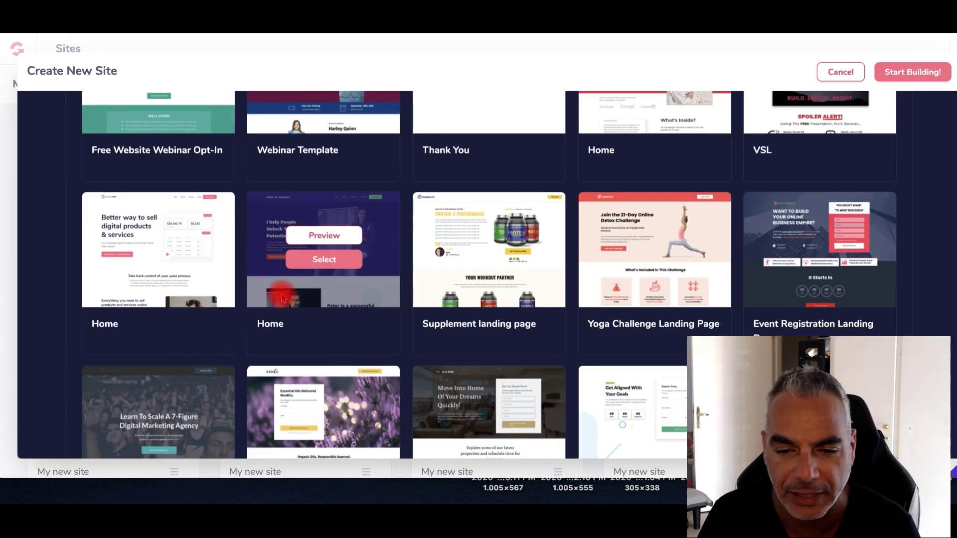
scroll(281, 298, down, 12)
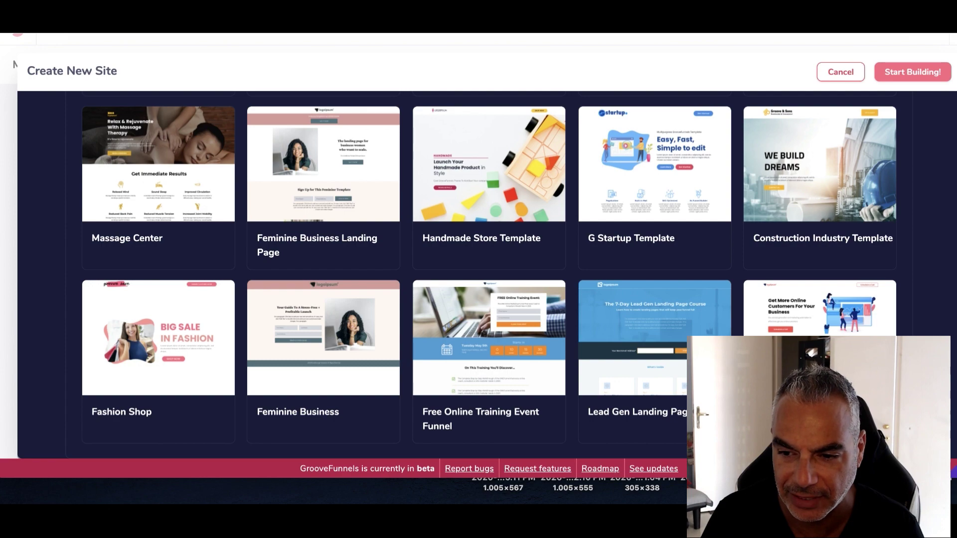
scroll(489, 274, up, 1)
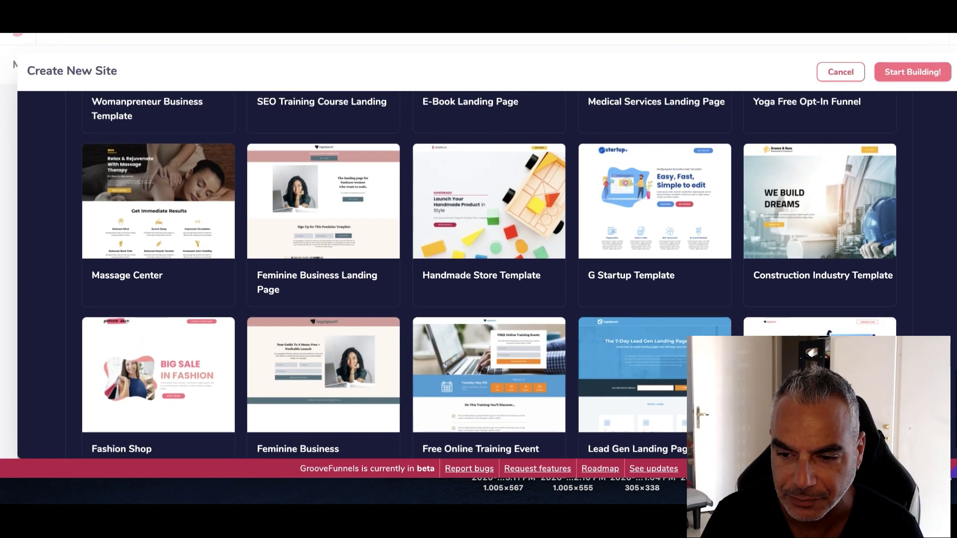
scroll(488, 274, up, 1)
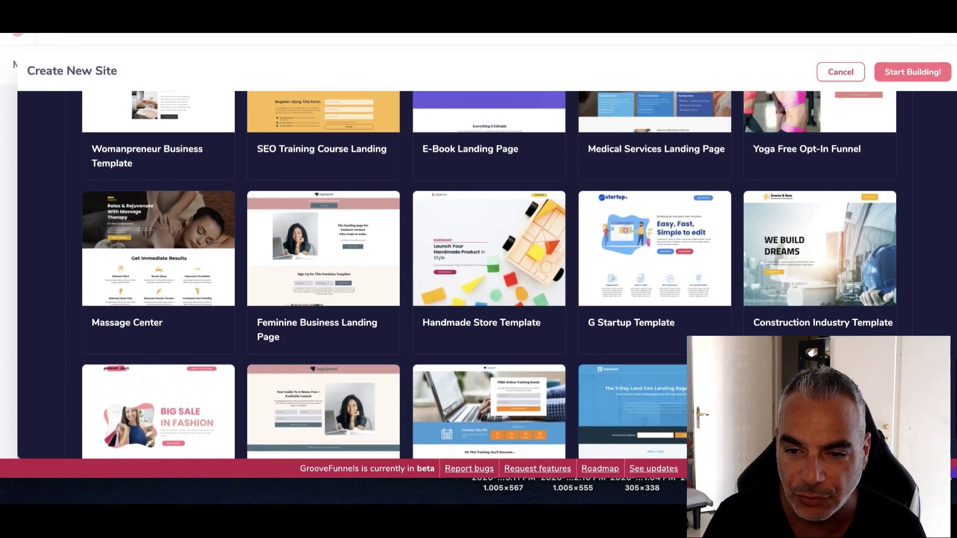
scroll(488, 274, up, 6)
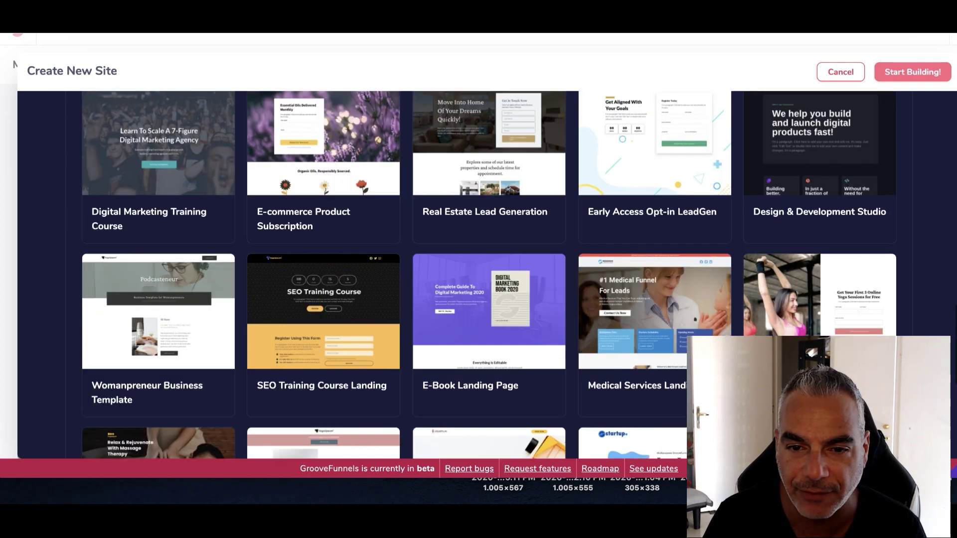
scroll(488, 275, up, 4)
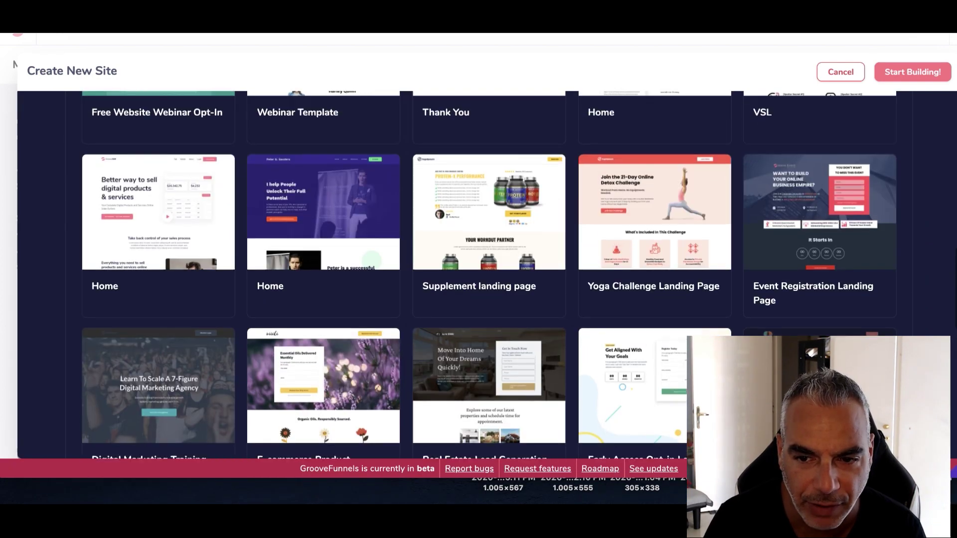
mouse_move(162, 238)
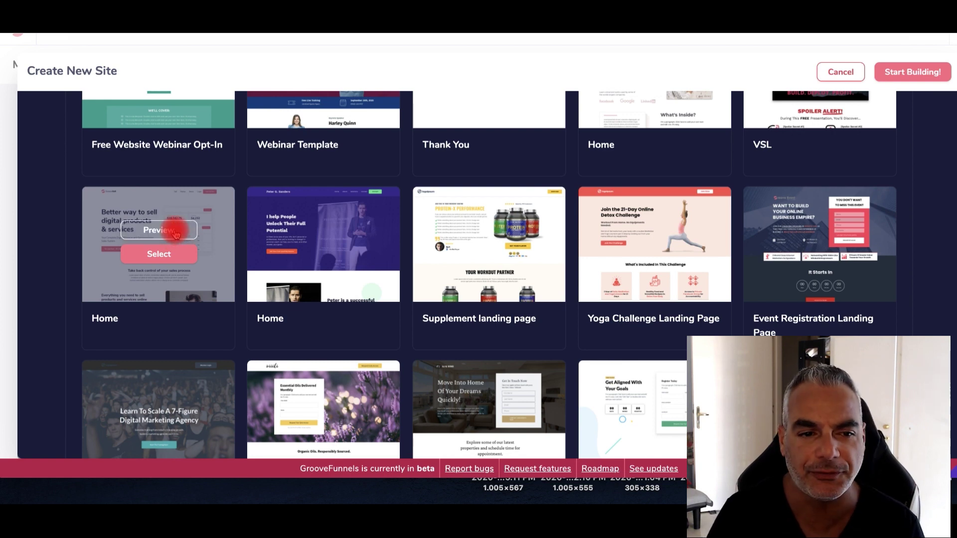
click(175, 233)
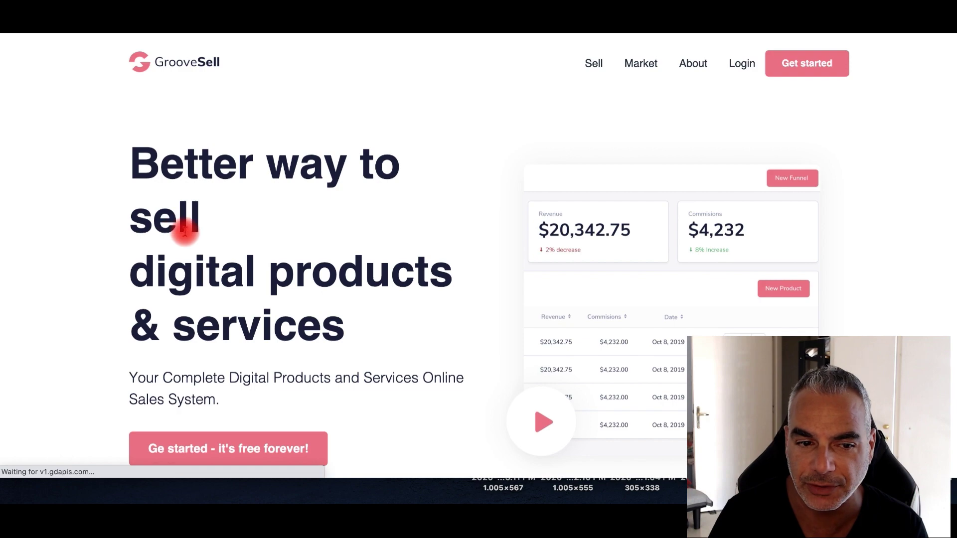
scroll(312, 273, down, 10)
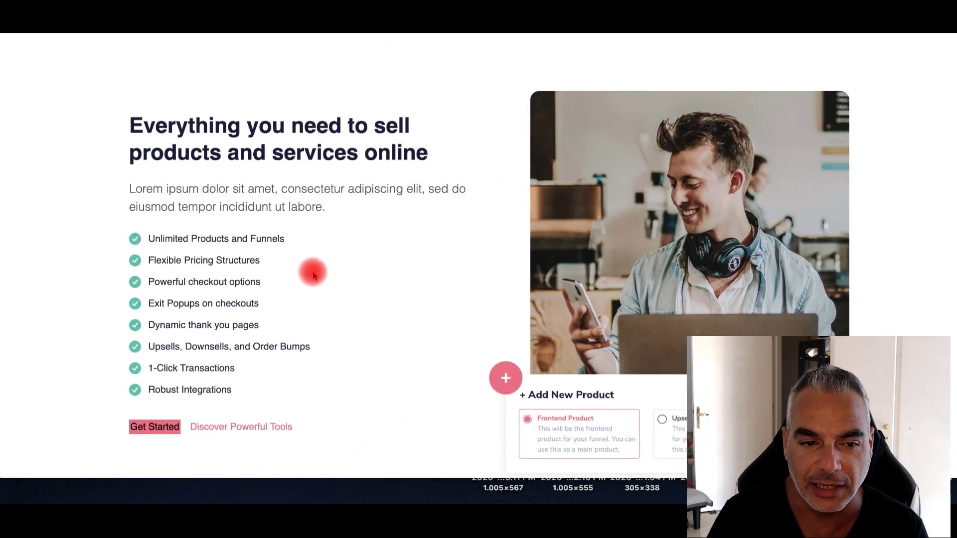
scroll(313, 273, down, 20)
scroll(313, 273, up, 4)
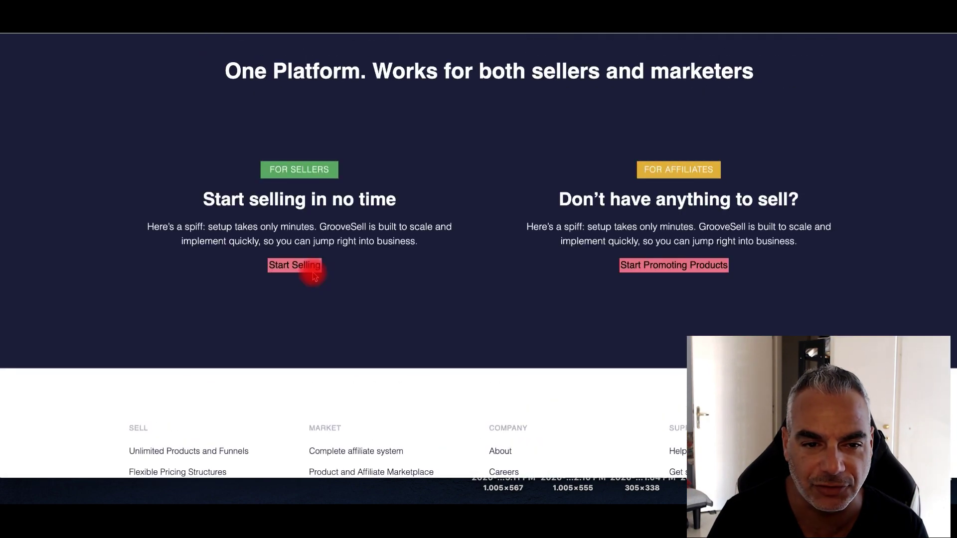
scroll(343, 239, up, 20)
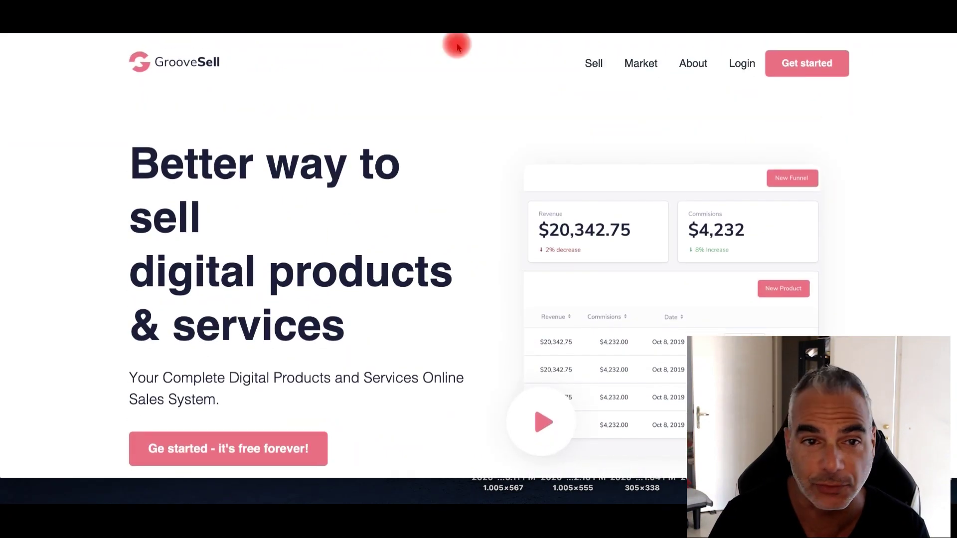
key(Escape)
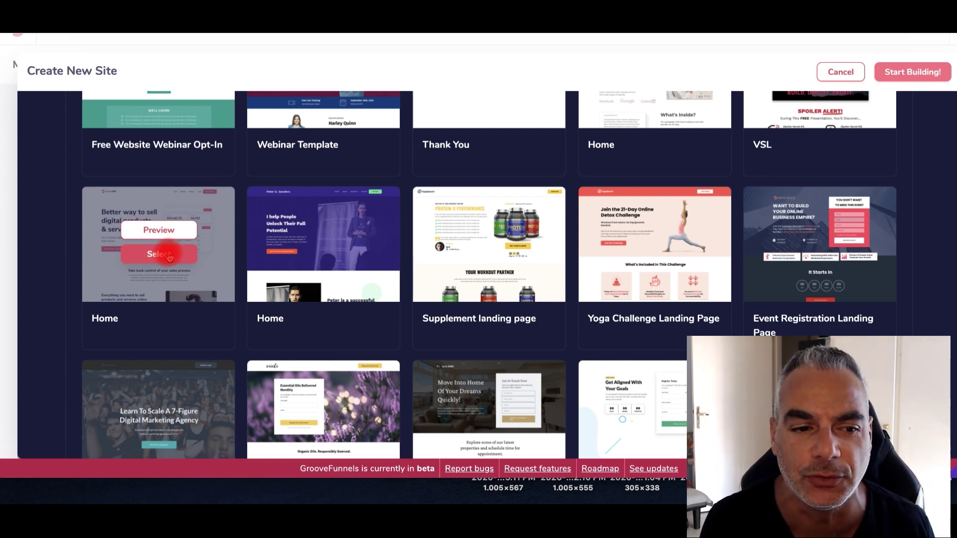
Start a new site from the GrooveSell Home template
click(158, 255)
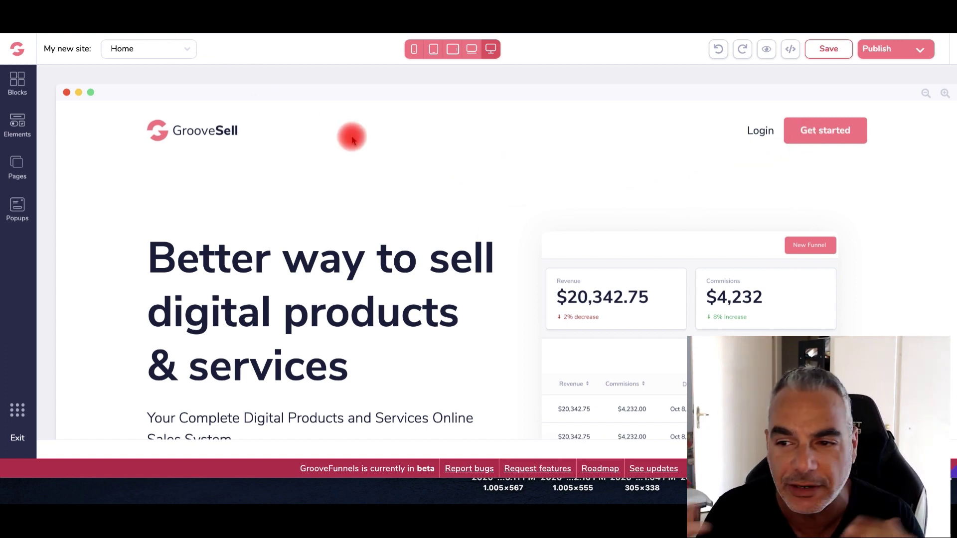
scroll(387, 179, down, 10)
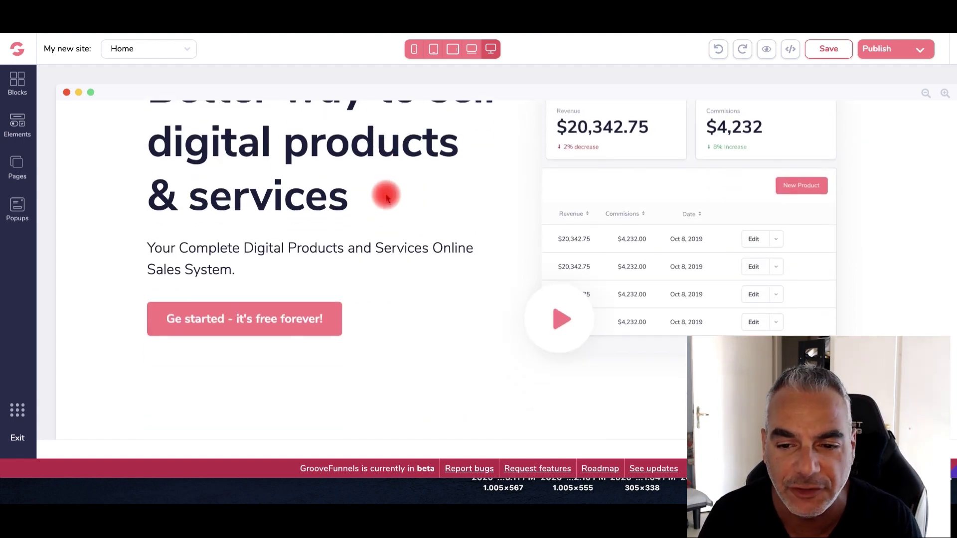
scroll(384, 203, up, 3)
scroll(380, 204, up, 3)
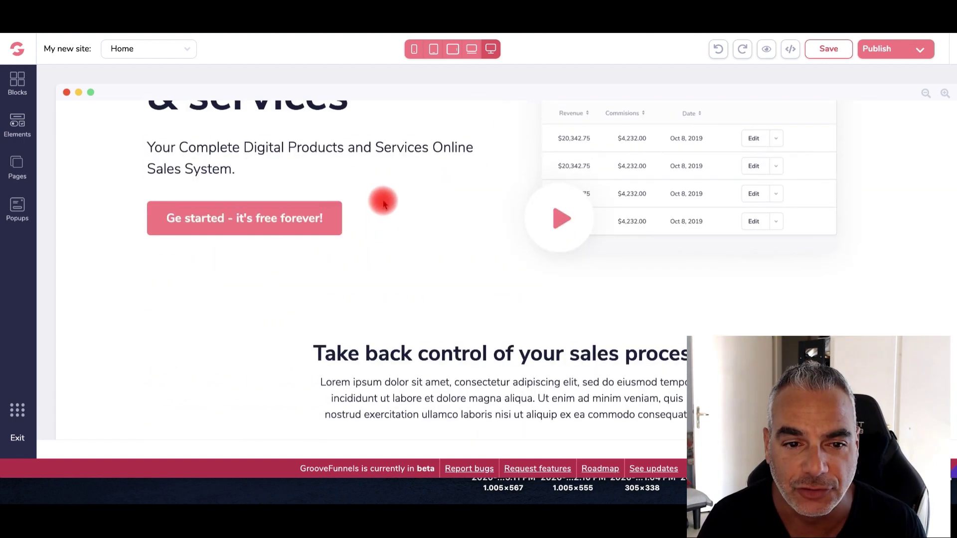
Link the 'Get started - it's free forever!' button to the pasted affiliate URL and save
click(292, 219)
click(263, 223)
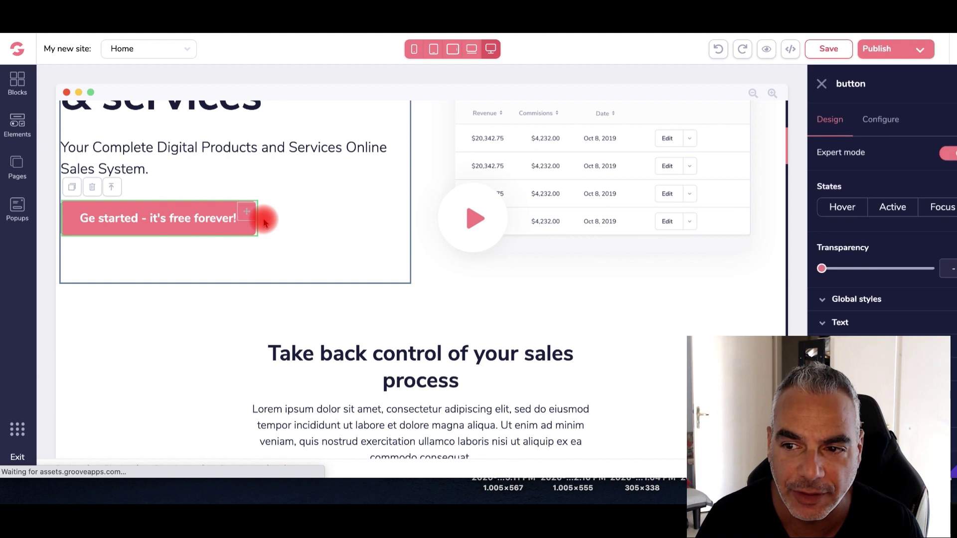
click(893, 125)
click(866, 230)
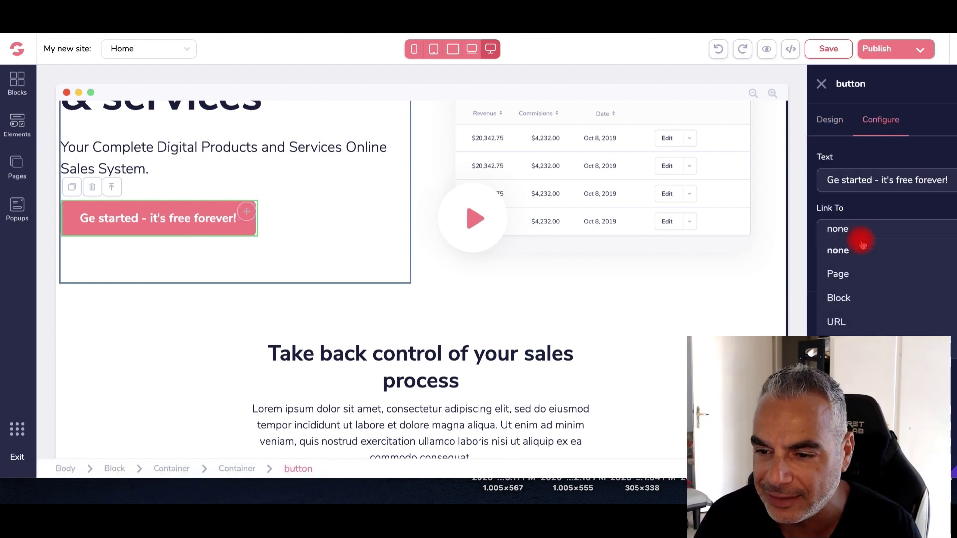
click(843, 323)
click(892, 279)
key(ctrl+v)
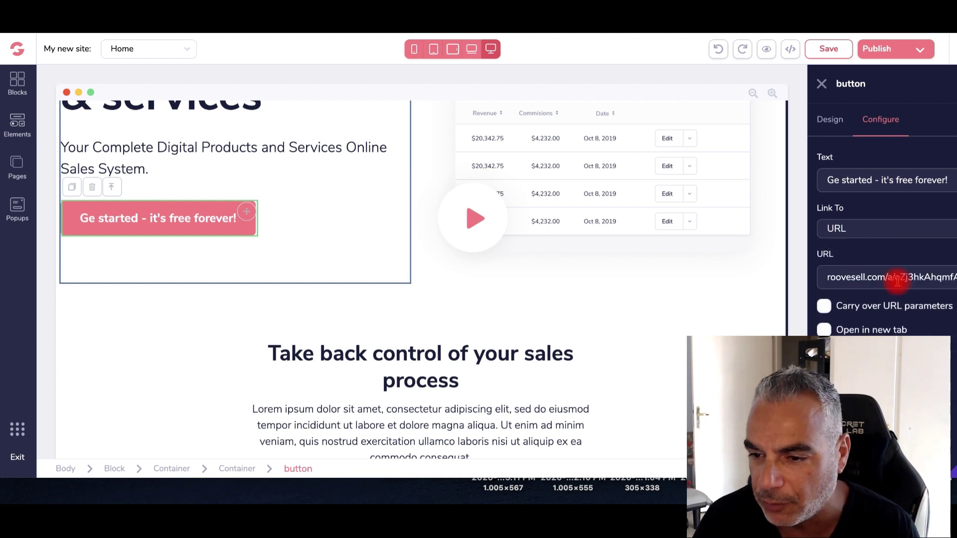
drag(916, 278, 758, 269)
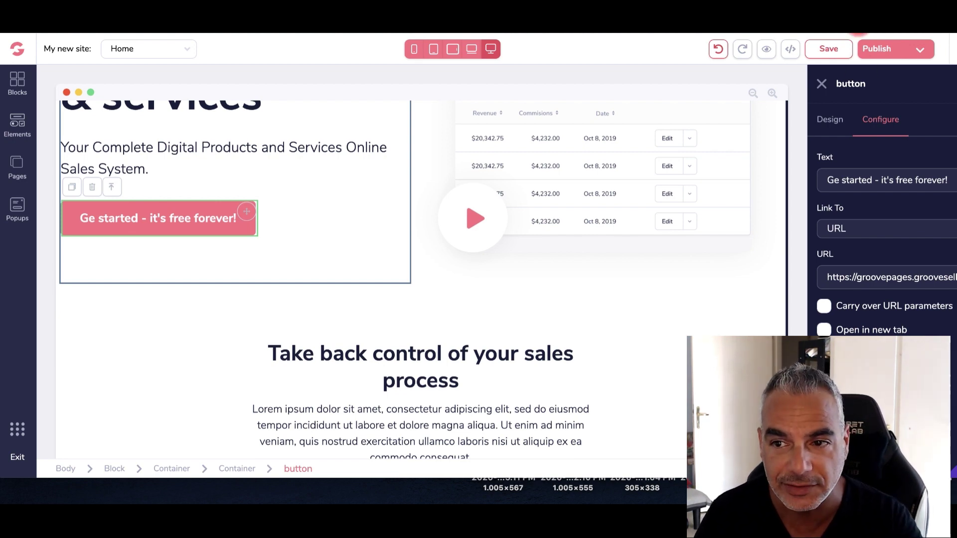
click(835, 49)
click(918, 49)
Enable 'Host your site with us' in Template Settings
click(824, 149)
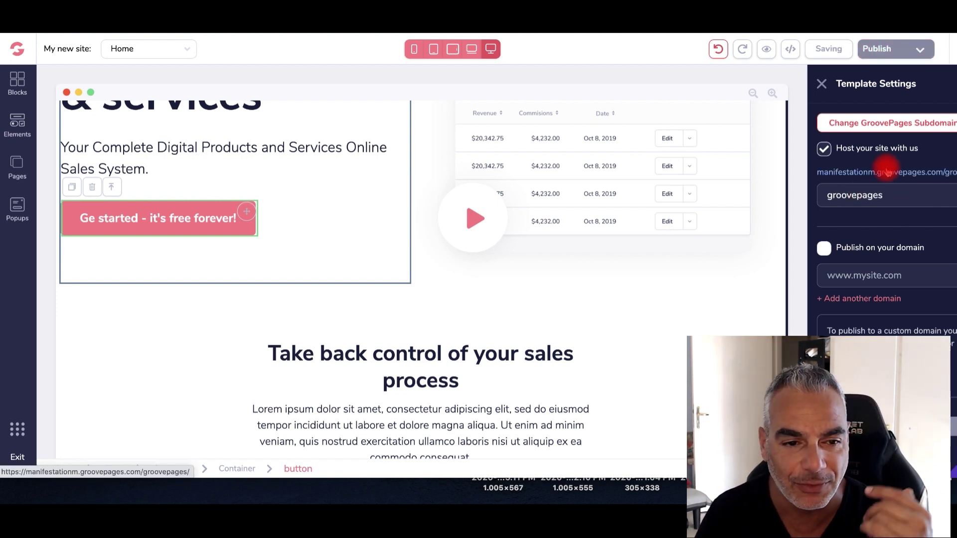
scroll(433, 175, up, 5)
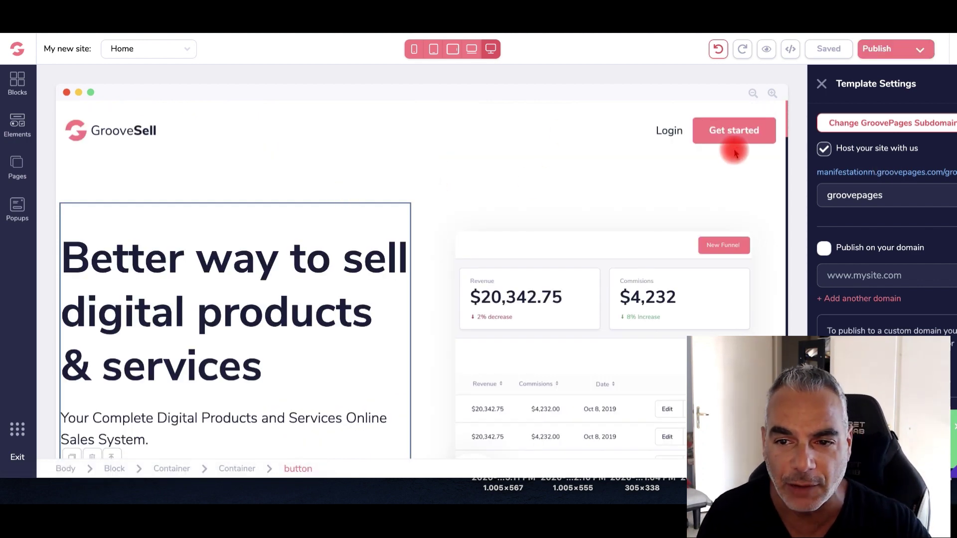
scroll(548, 175, down, 4)
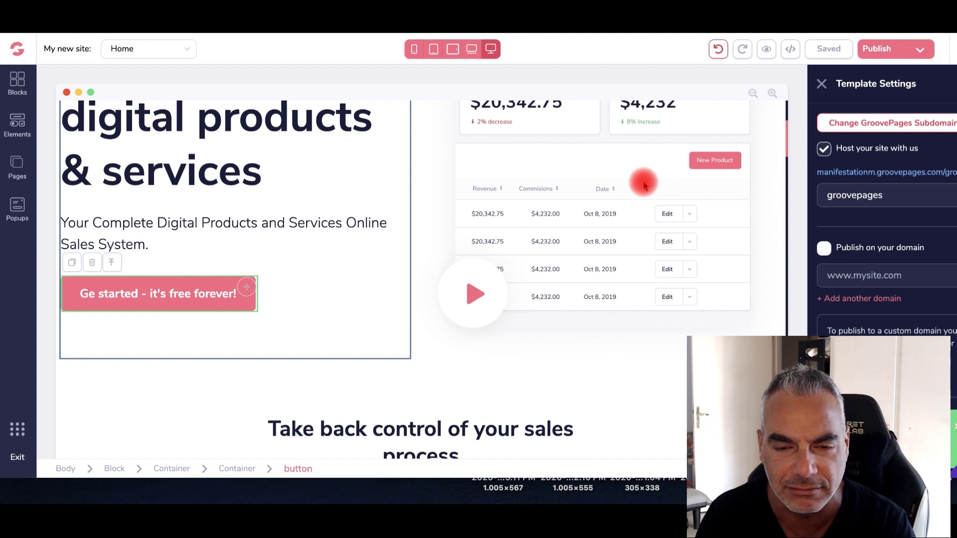
Set the dashboard image's Link To option to URL
click(533, 205)
click(877, 120)
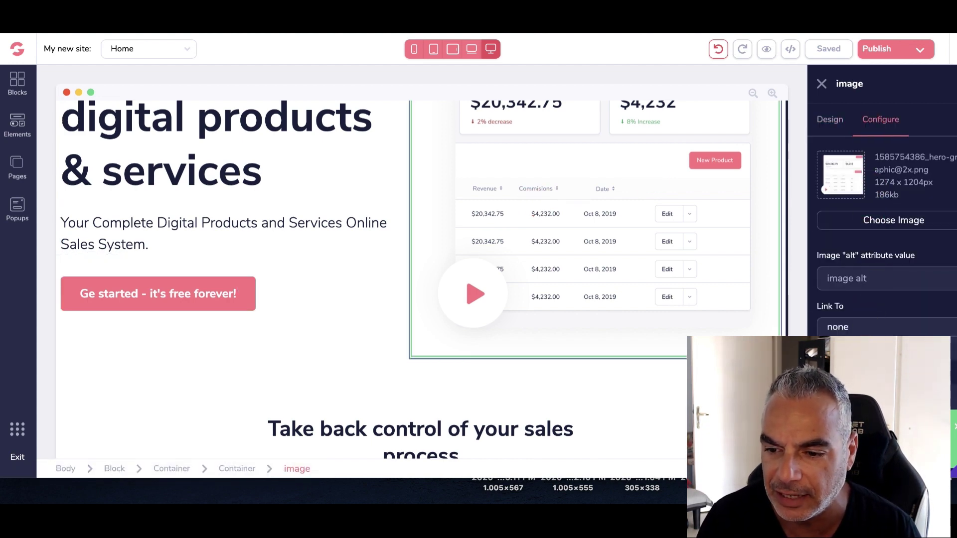
click(877, 327)
click(878, 327)
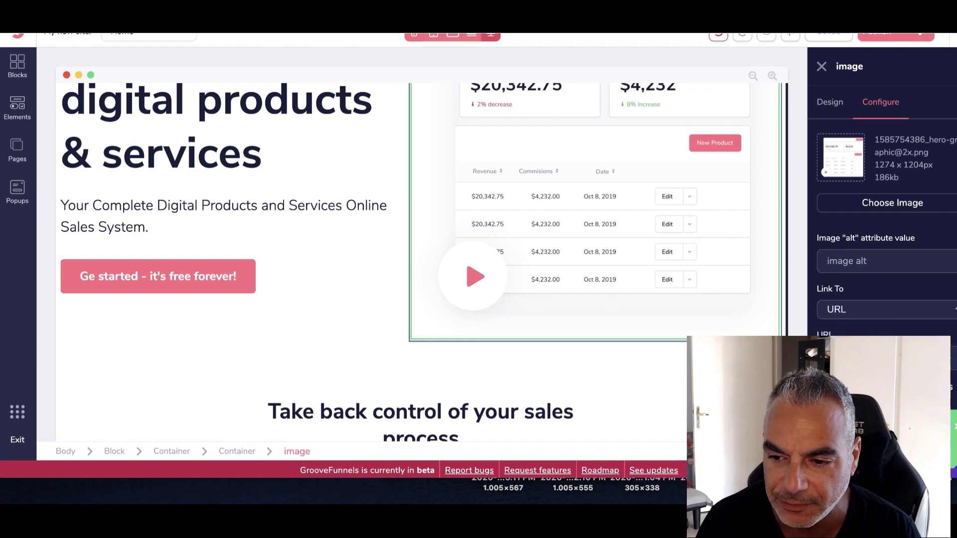
scroll(882, 224, down, 1)
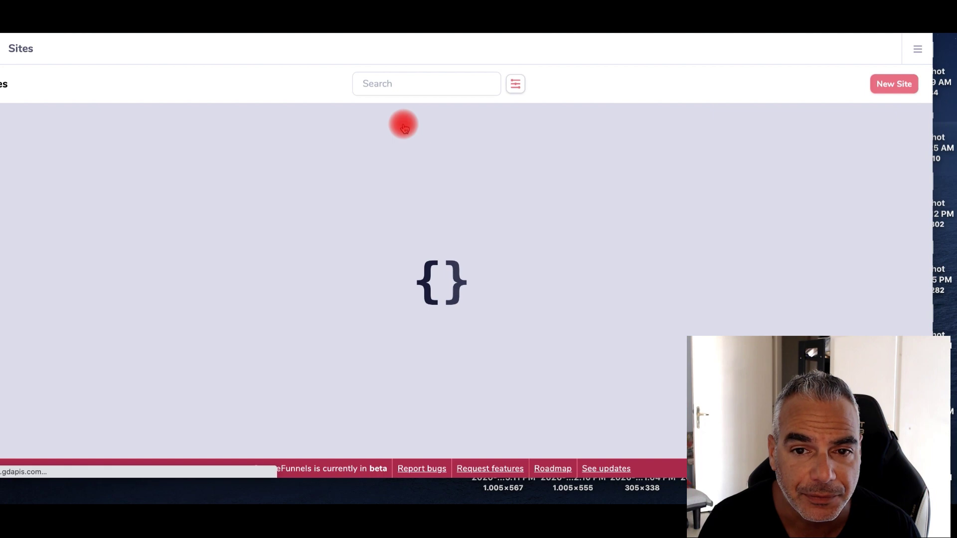
Reopen the new site in the editor and load its live page from the Publish settings
scroll(406, 124, down, 1)
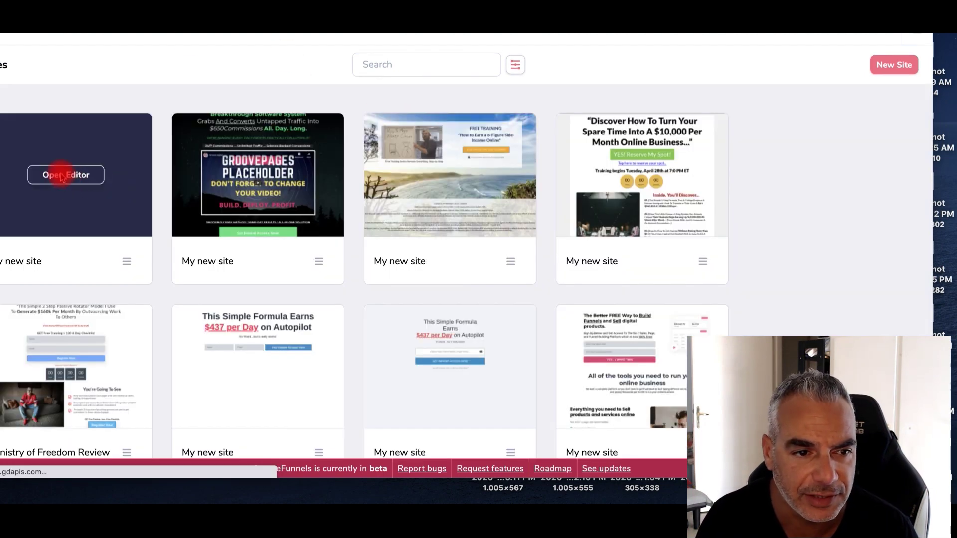
click(62, 177)
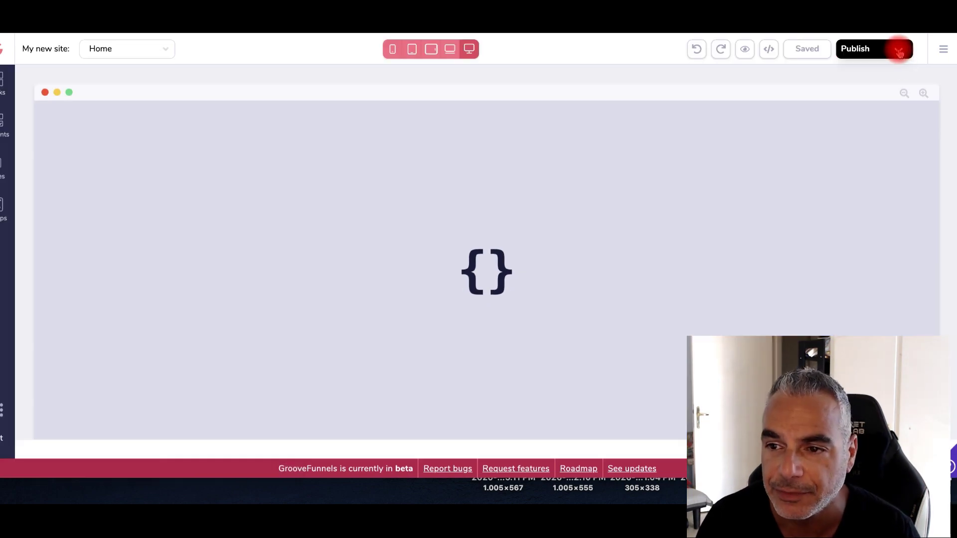
click(893, 48)
click(883, 175)
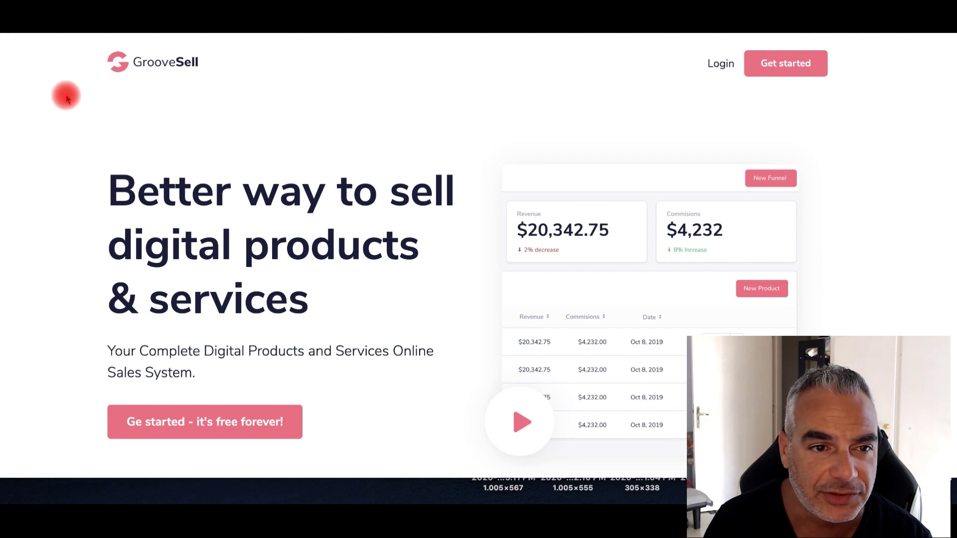
Test the live 'Get started - it's free forever!' link, then return to the GroovePages editor
scroll(66, 113, down, 15)
scroll(70, 113, down, 5)
scroll(69, 114, up, 20)
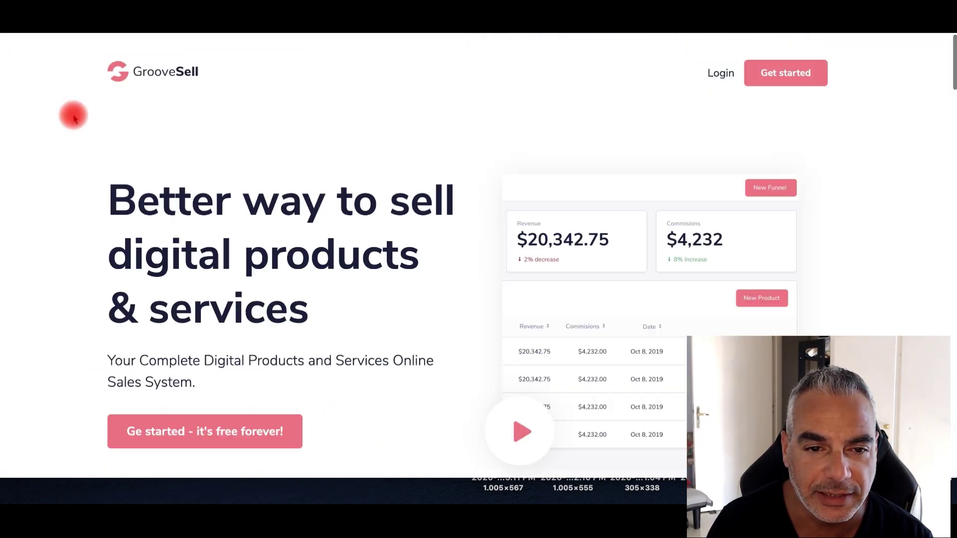
scroll(149, 274, down, 2)
click(203, 321)
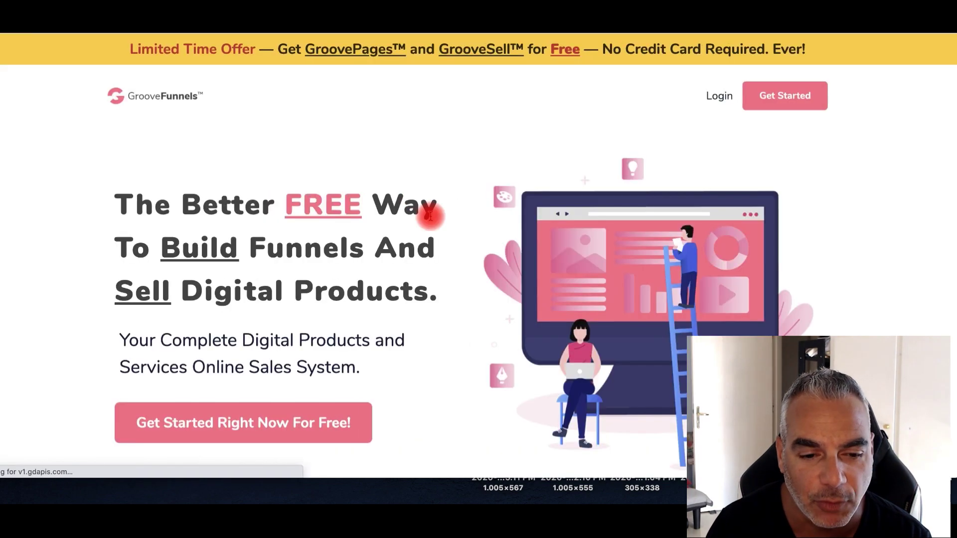
scroll(452, 277, down, 20)
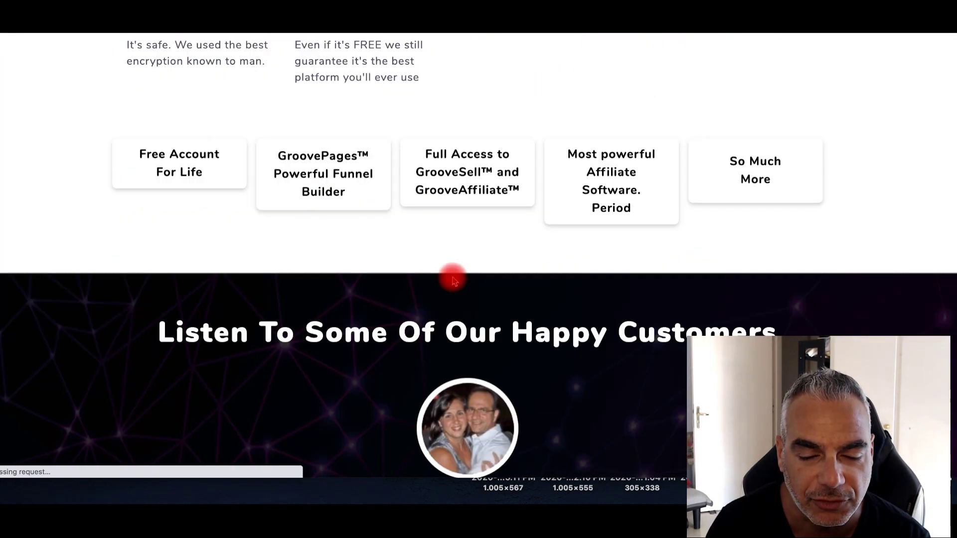
scroll(452, 277, up, 20)
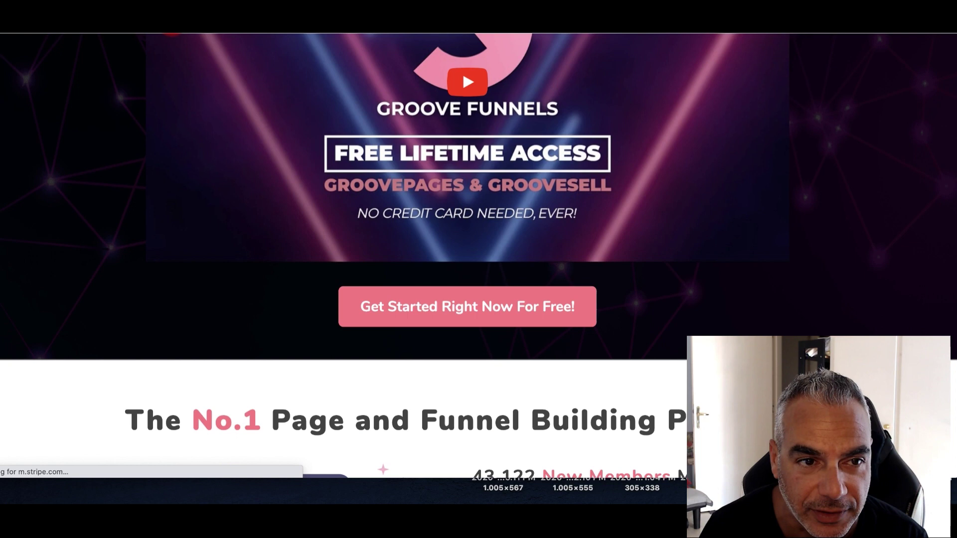
click(171, 28)
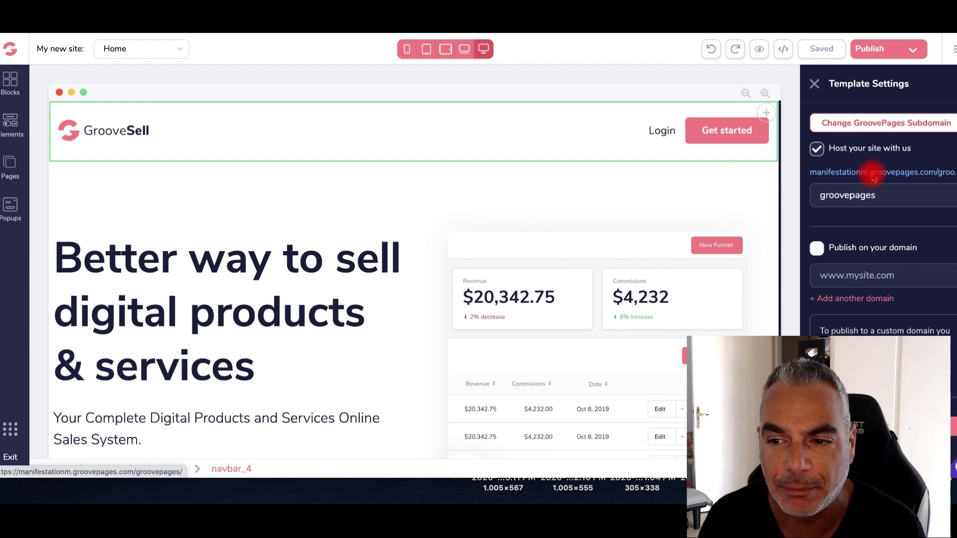
Copy the site's groovepages.com subdomain address and paste it into the browser address bar
right_click(872, 173)
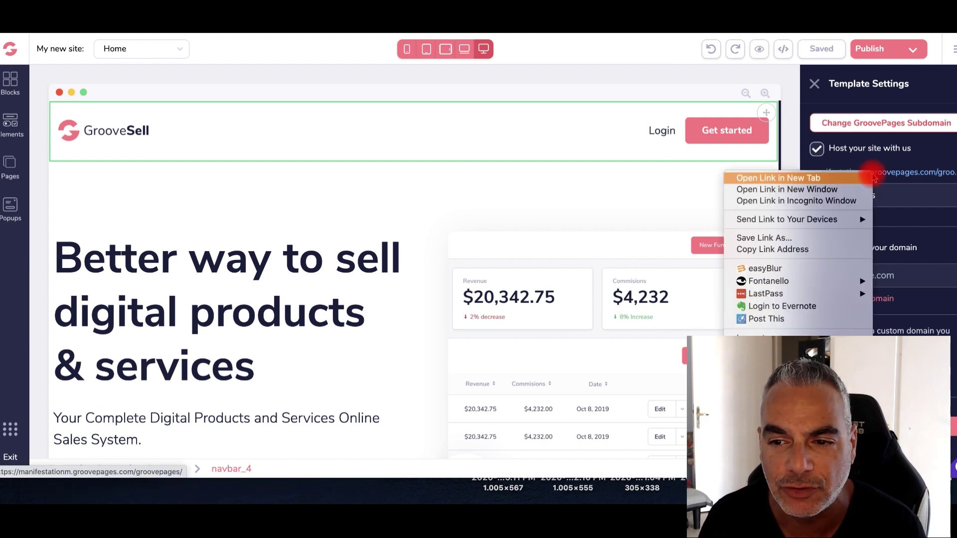
right_click(923, 174)
click(922, 172)
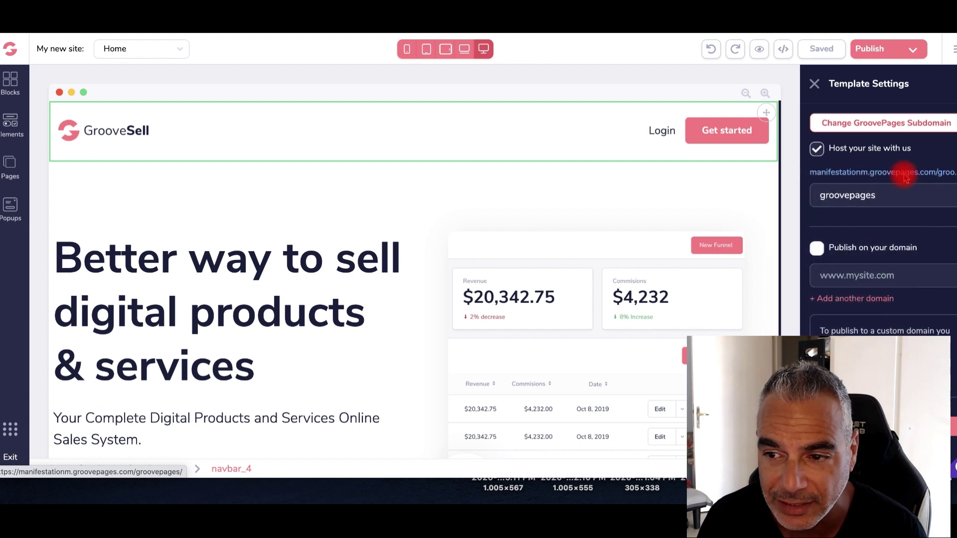
right_click(905, 173)
click(831, 250)
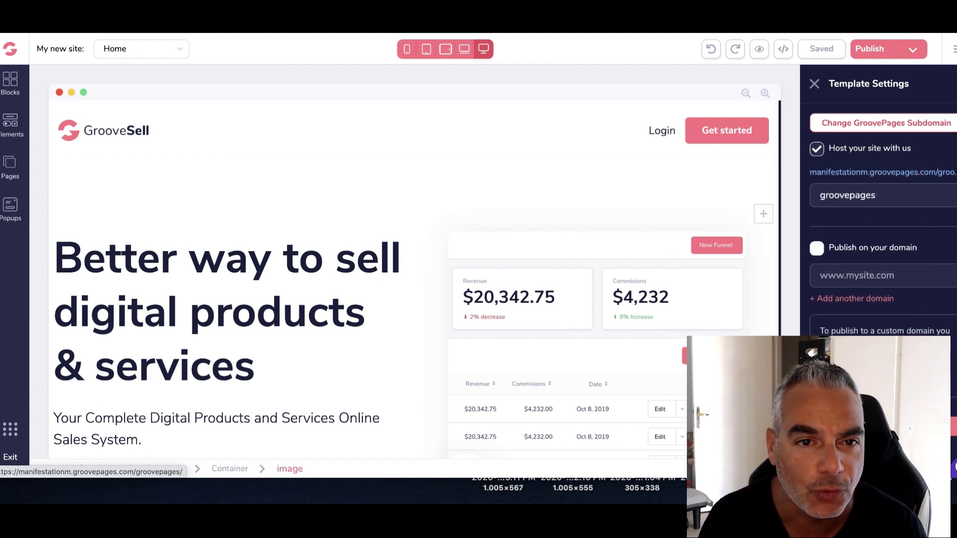
key(super+l)
text(https://manifestationm.groovepages.com/groovepages/)
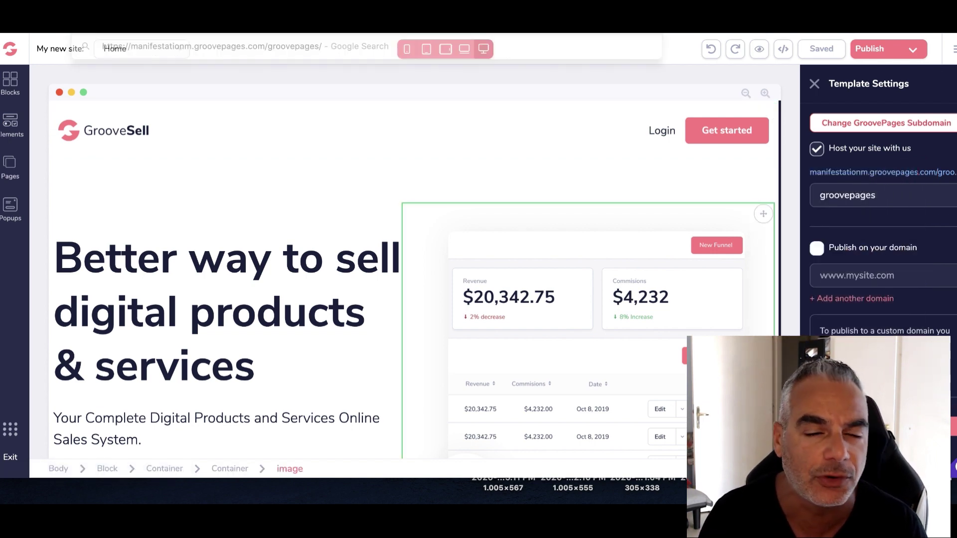
key(Return)
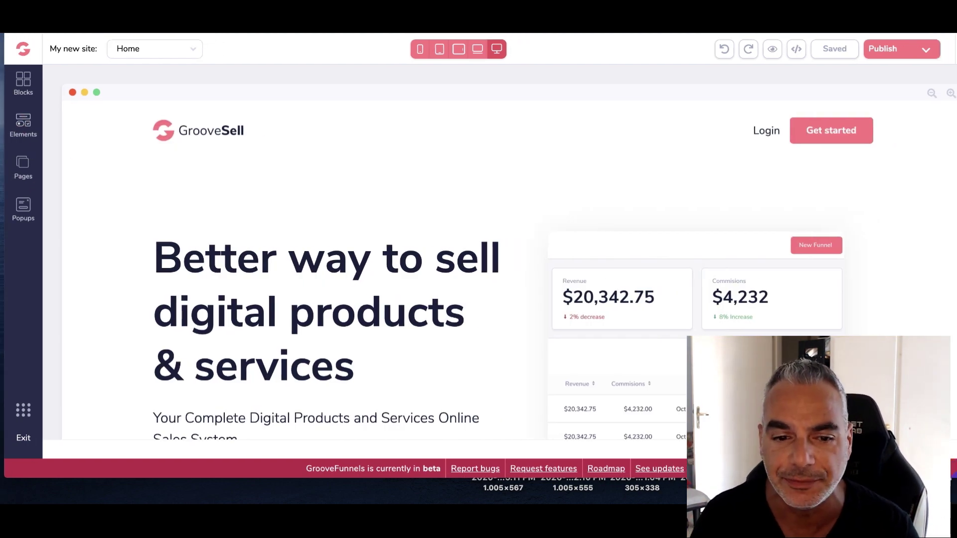
Drag an AWeber signup form from Integrations to below the 'Get started' hero button
scroll(316, 291, down, 3)
click(24, 122)
scroll(152, 225, down, 5)
scroll(151, 243, down, 20)
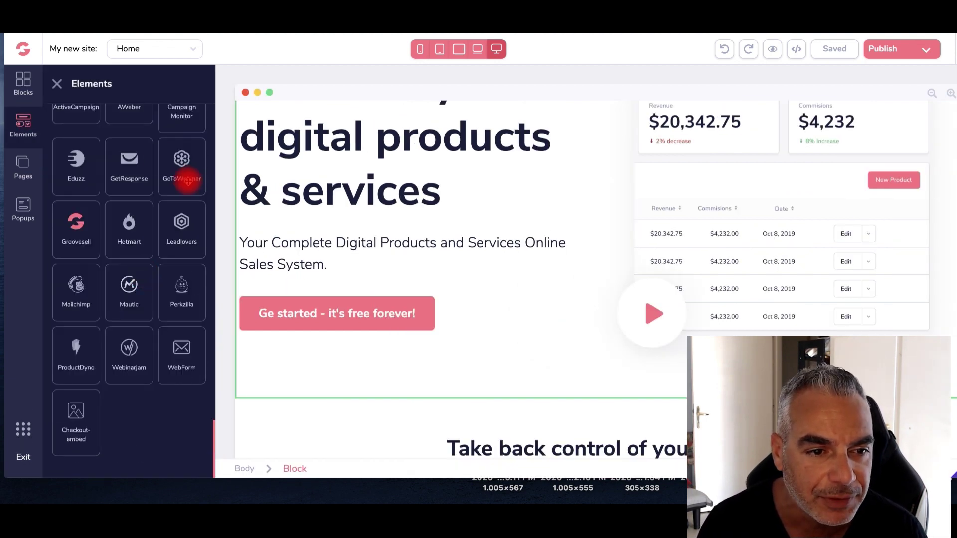
scroll(188, 181, up, 2)
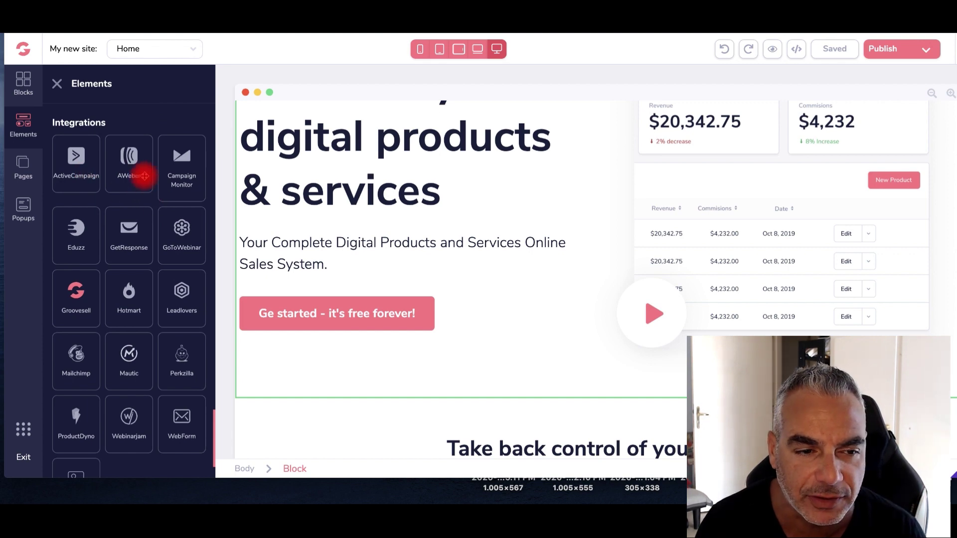
drag(134, 162, 314, 307)
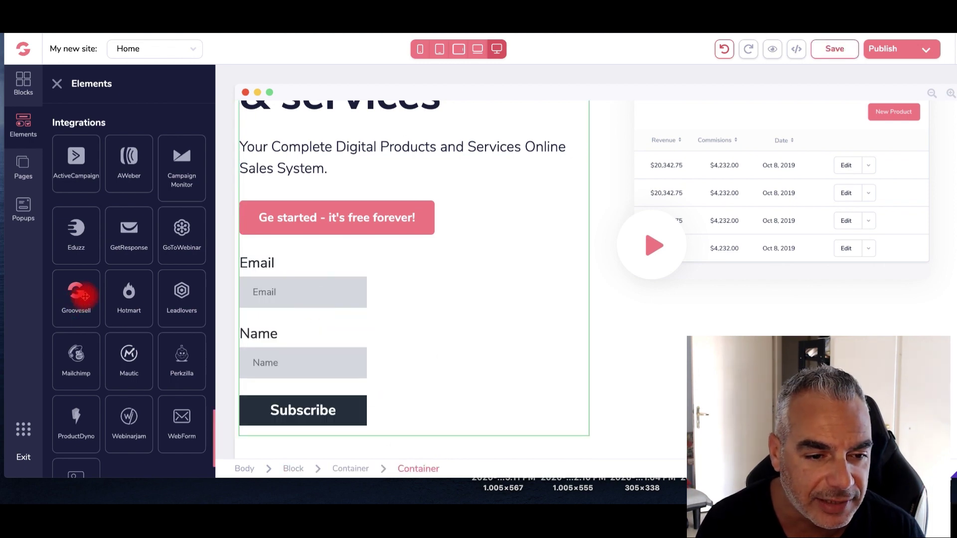
scroll(126, 327, down, 2)
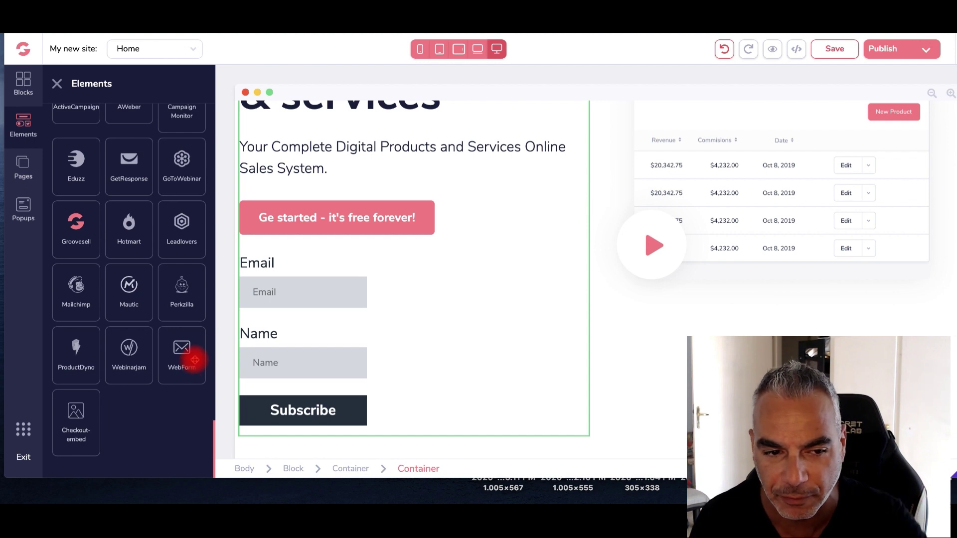
scroll(197, 193, up, 4)
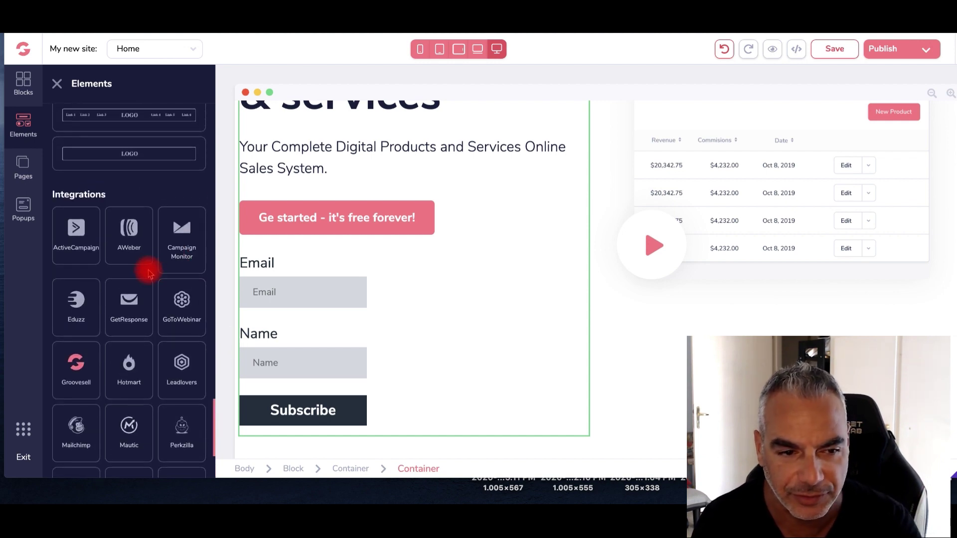
scroll(396, 337, down, 1)
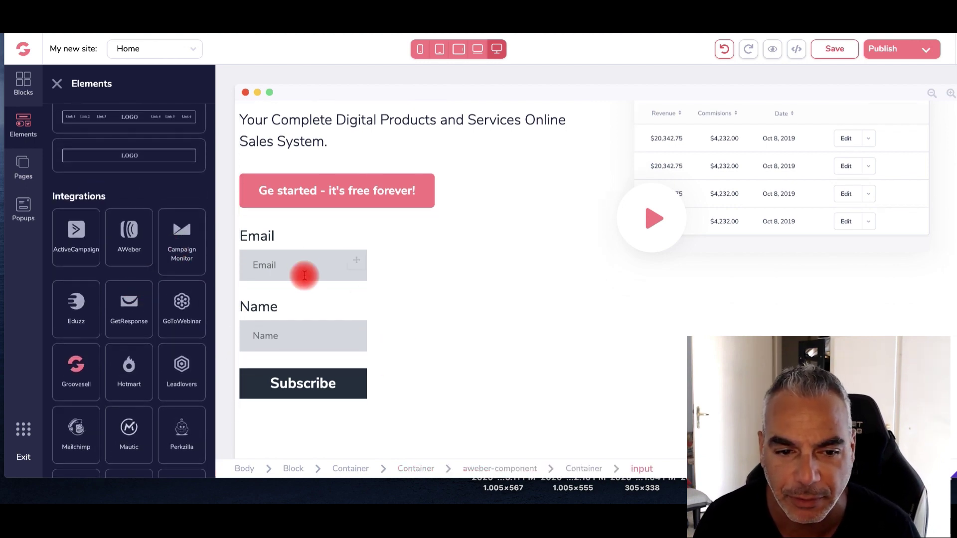
click(341, 293)
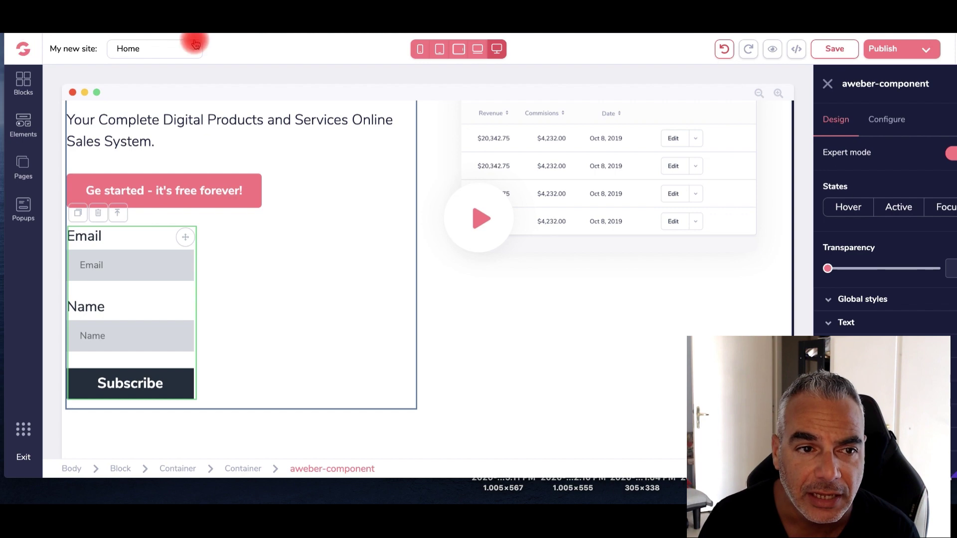
click(21, 169)
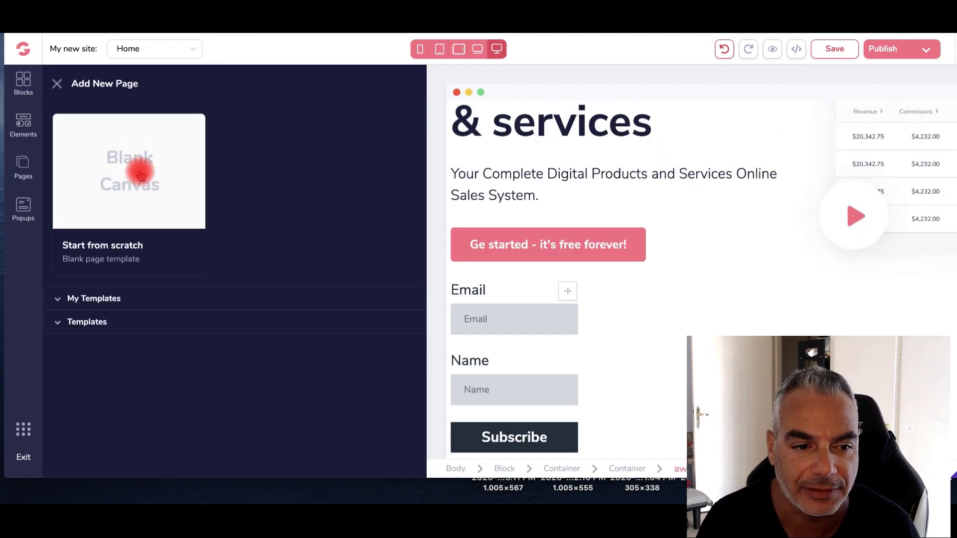
click(128, 188)
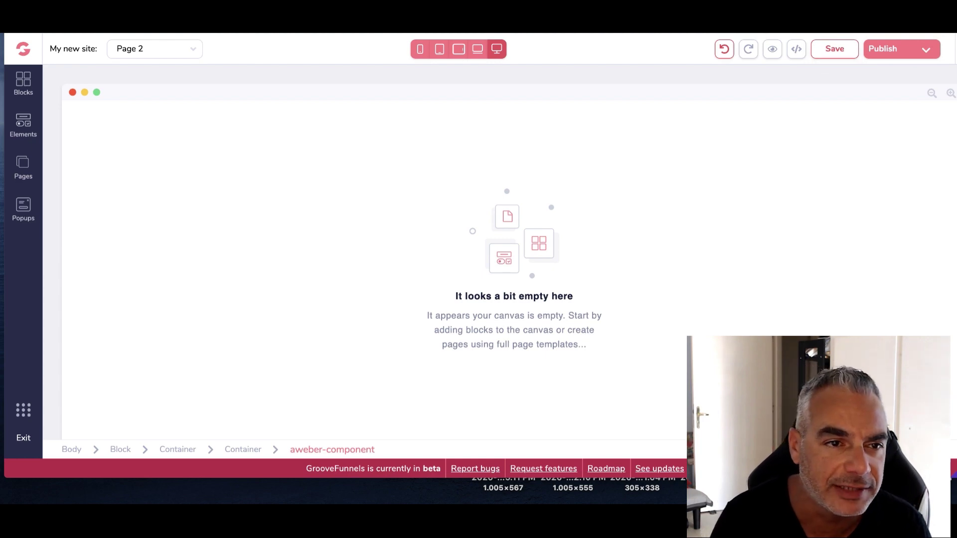
key(super+l)
text(www.di)
key(Return)
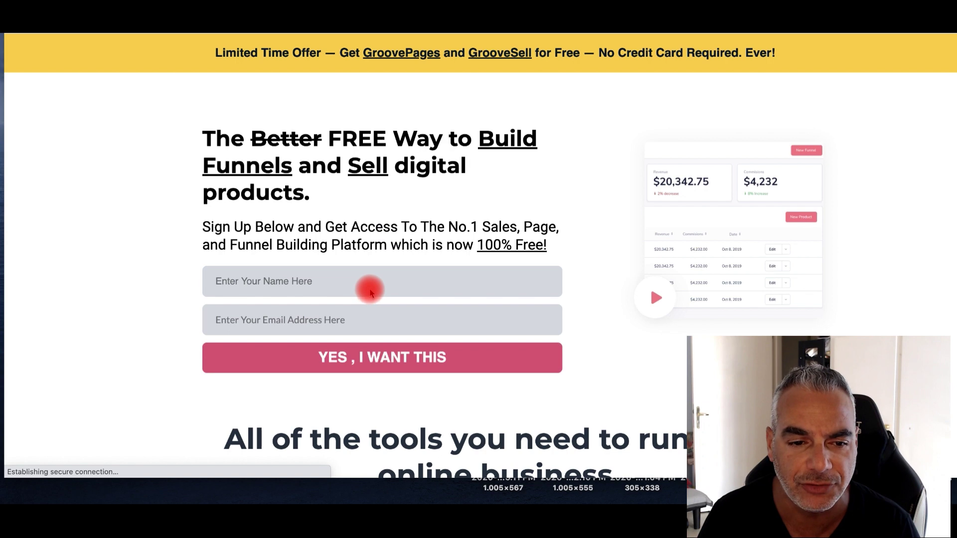
Fill the signup form's name and e-mail from saved entries and submit it
click(372, 278)
click(299, 302)
click(299, 320)
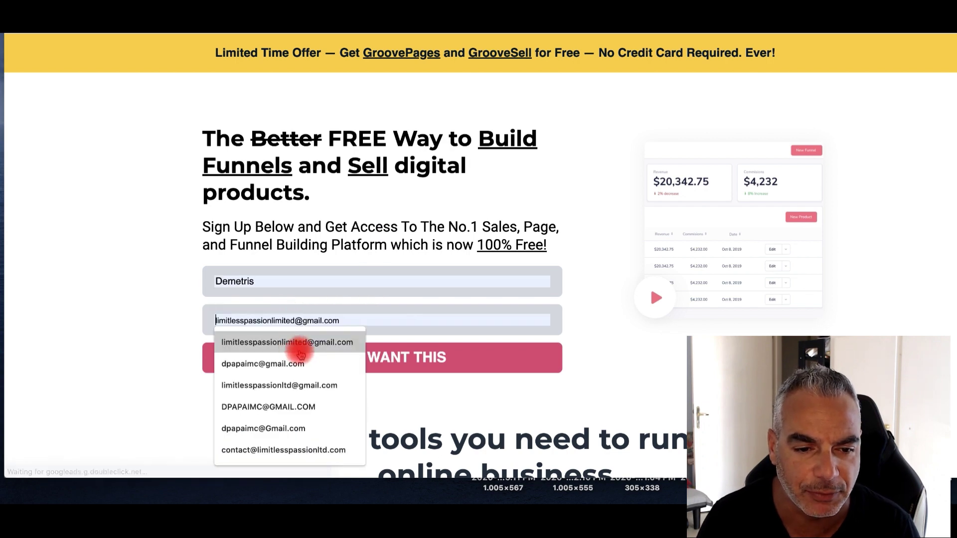
click(299, 342)
click(317, 358)
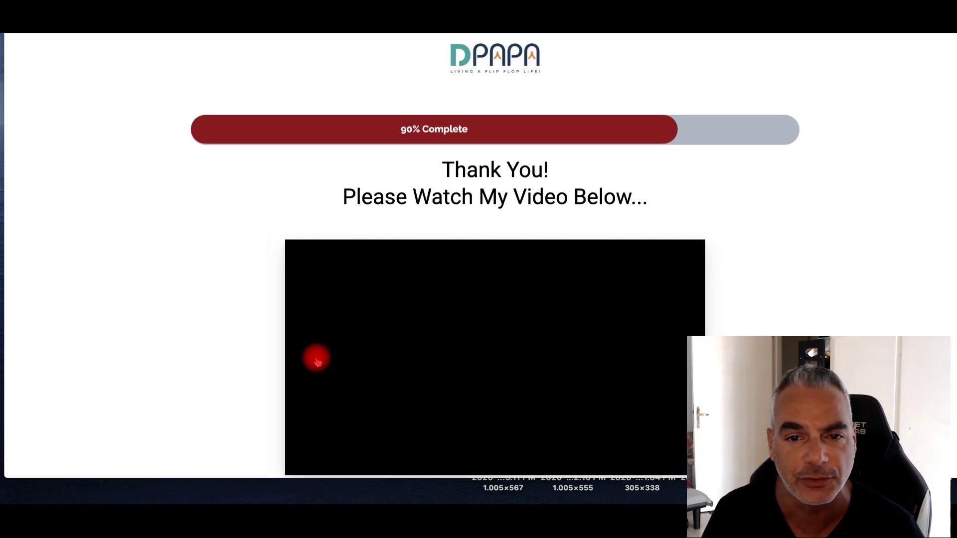
Scroll through the thank-you page with its 90% Complete bar and welcome video
scroll(415, 259, down, 5)
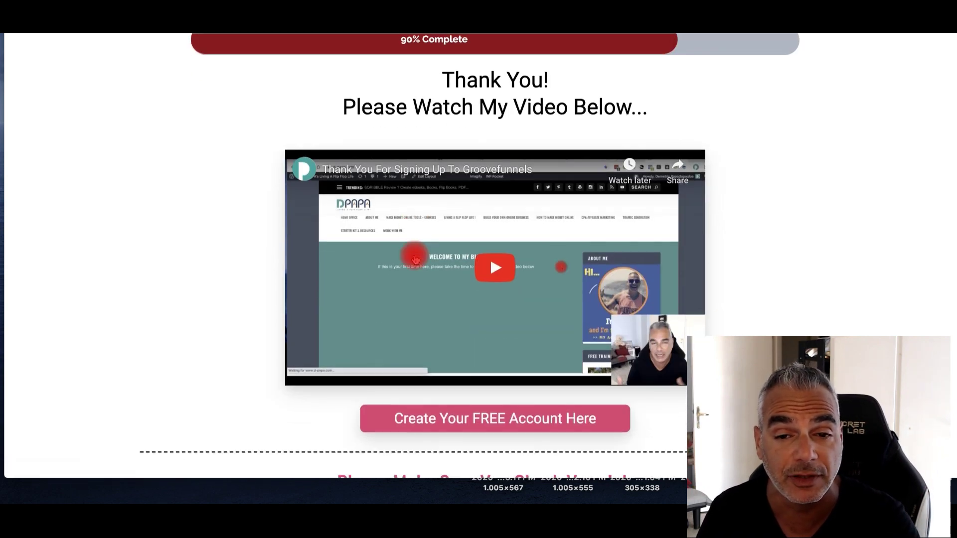
scroll(415, 259, down, 20)
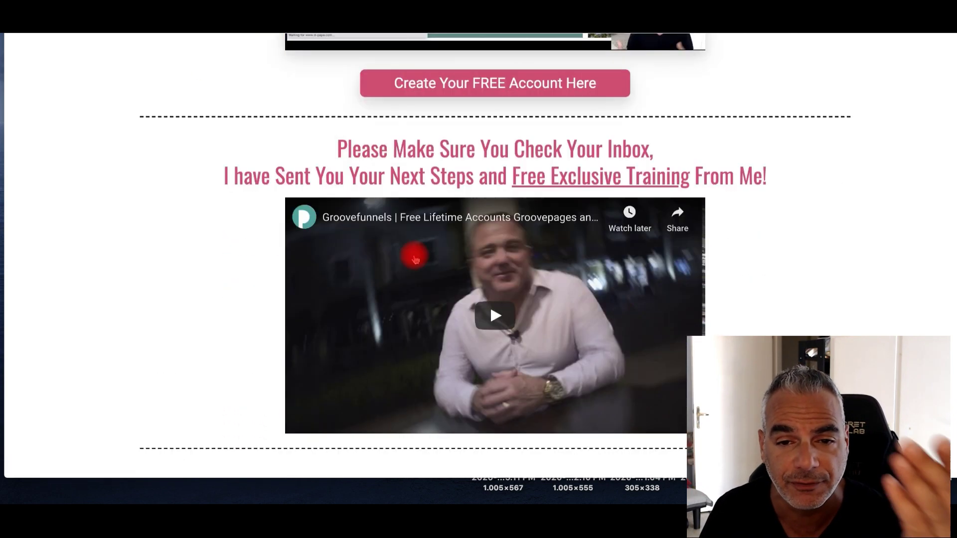
scroll(415, 259, down, 20)
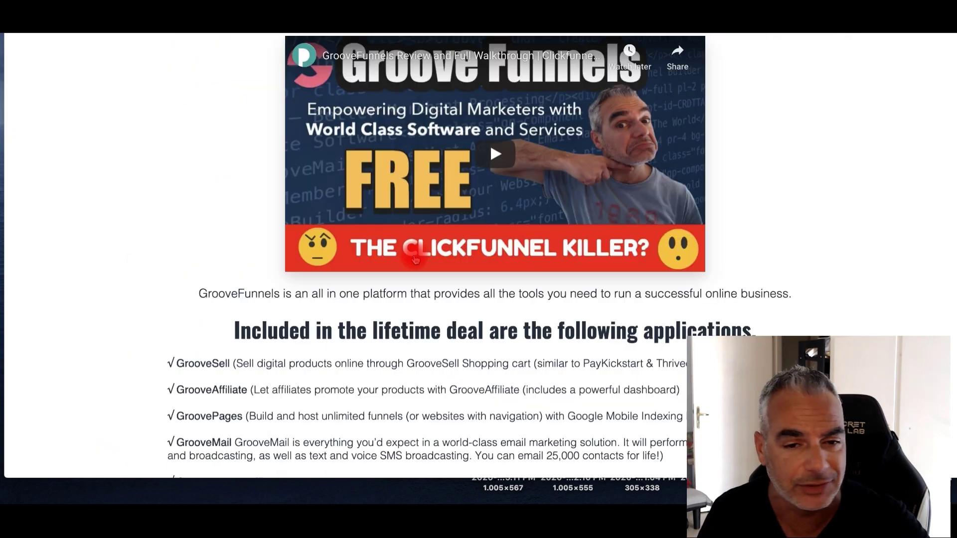
scroll(415, 255, down, 20)
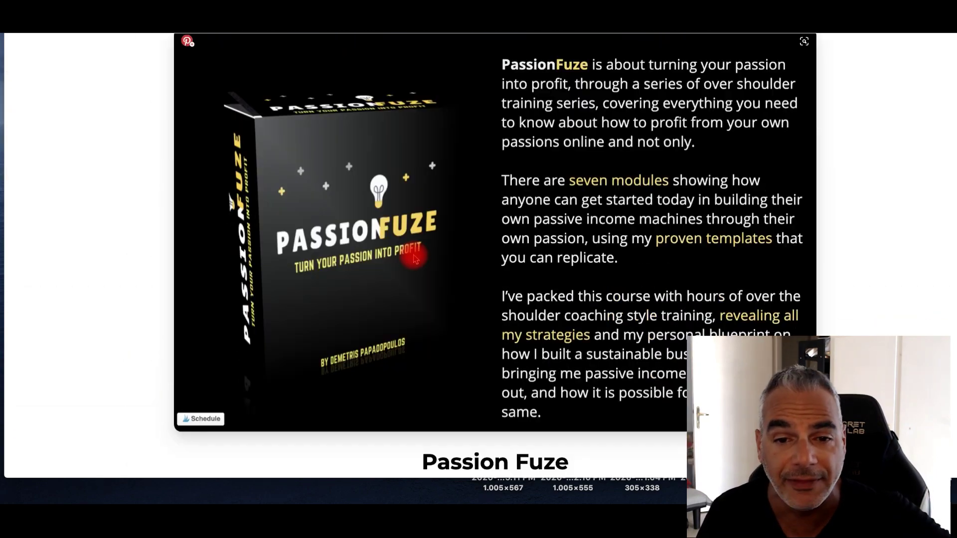
scroll(414, 256, up, 15)
scroll(416, 260, down, 4)
scroll(415, 259, down, 12)
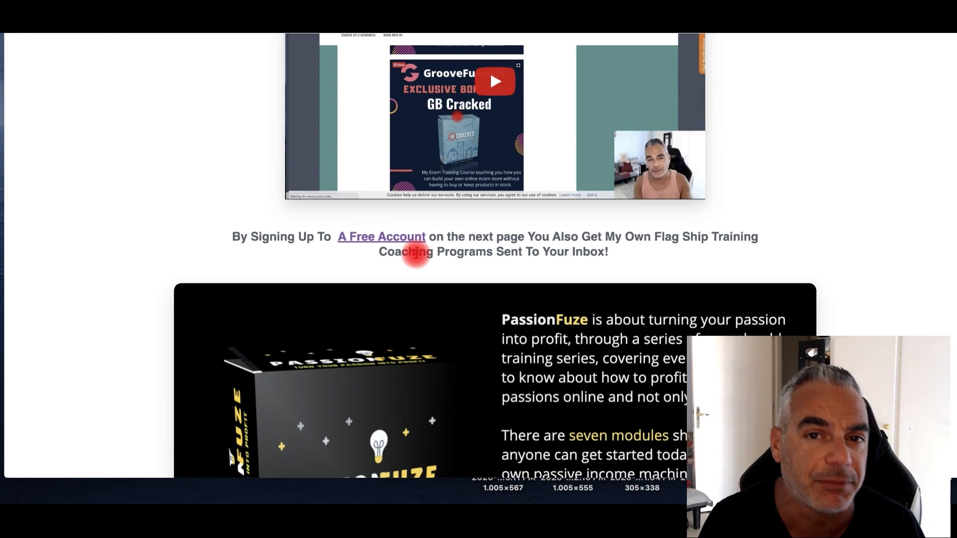
scroll(409, 252, down, 15)
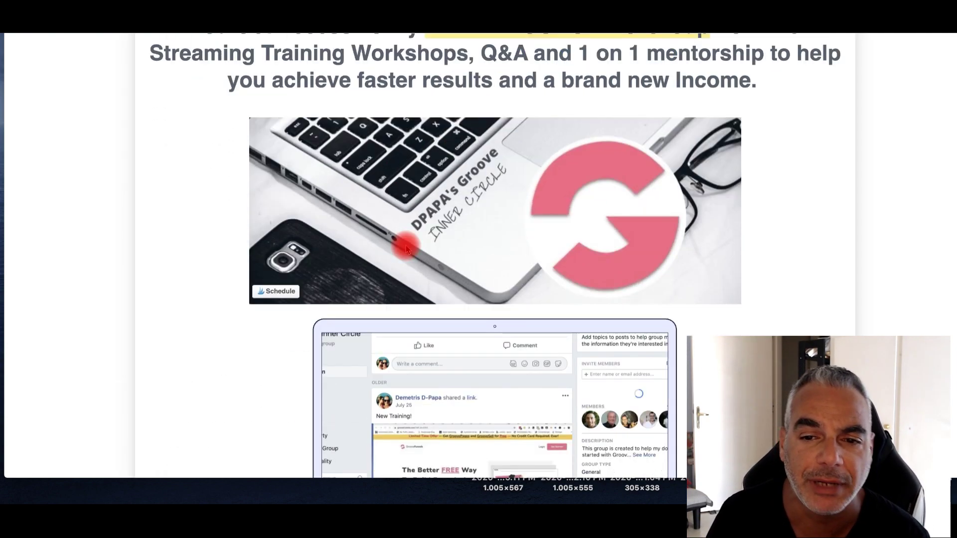
scroll(409, 246, up, 6)
scroll(409, 245, up, 8)
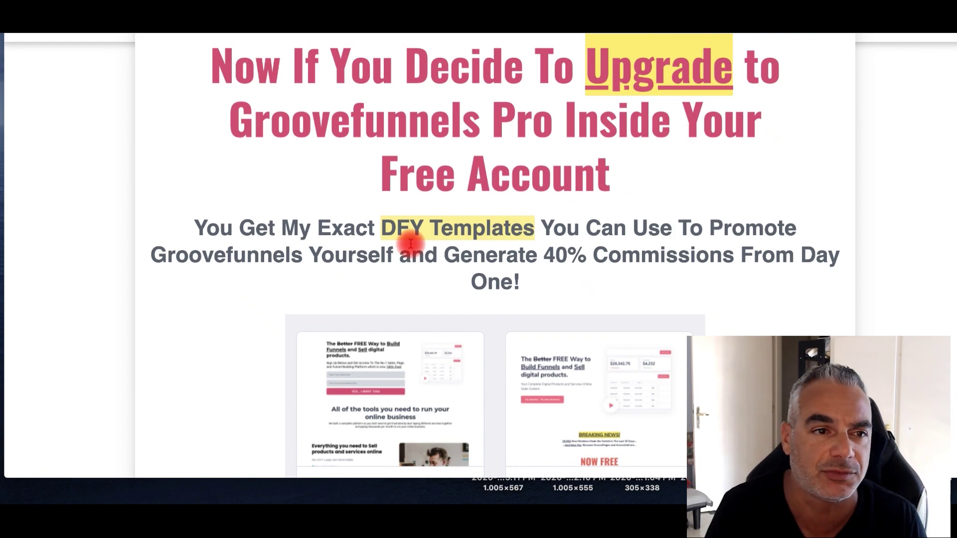
scroll(410, 244, down, 15)
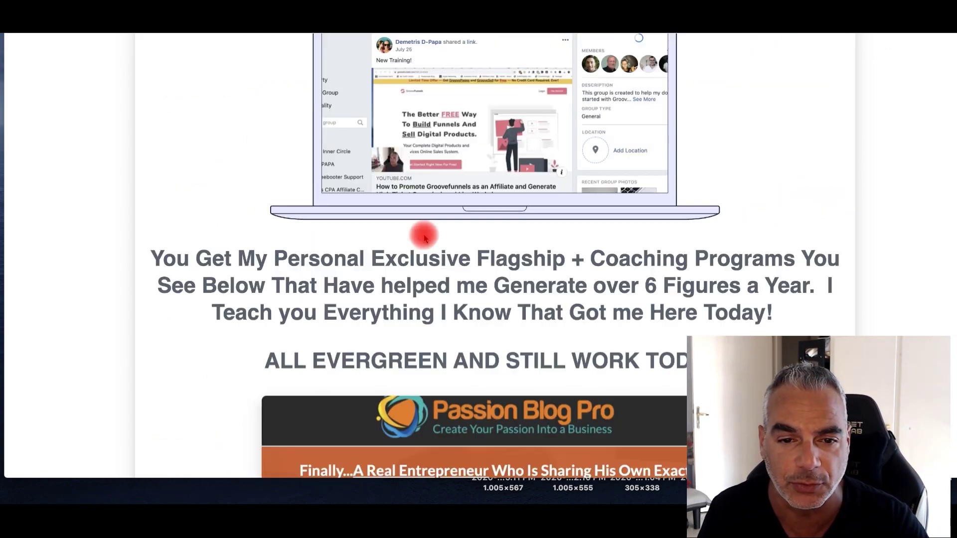
scroll(424, 238, down, 20)
scroll(423, 242, up, 18)
scroll(422, 243, down, 3)
scroll(423, 244, down, 20)
scroll(423, 239, down, 20)
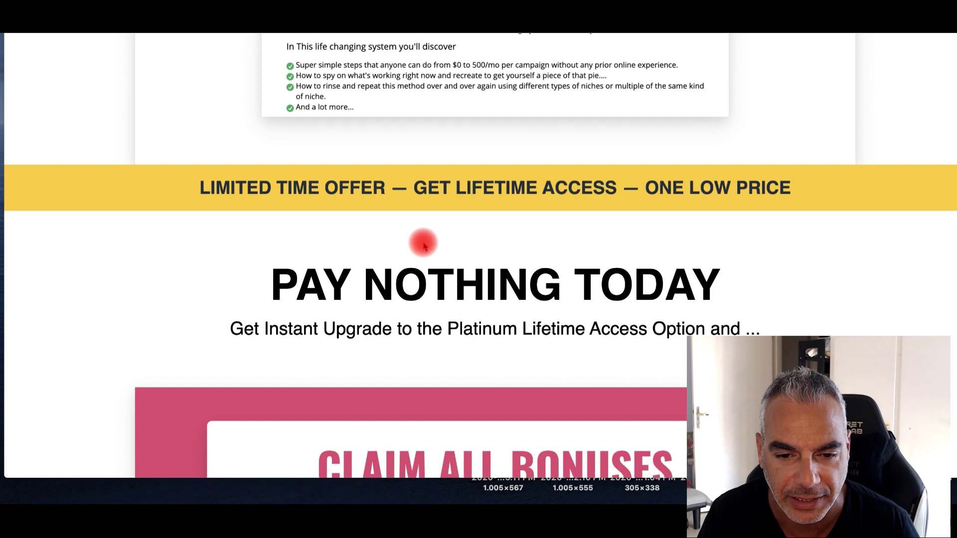
scroll(423, 244, down, 7)
scroll(423, 241, up, 3)
scroll(423, 241, down, 10)
scroll(422, 246, down, 20)
scroll(424, 245, down, 20)
scroll(426, 246, down, 20)
scroll(426, 245, up, 20)
scroll(426, 245, up, 20)
scroll(420, 244, up, 20)
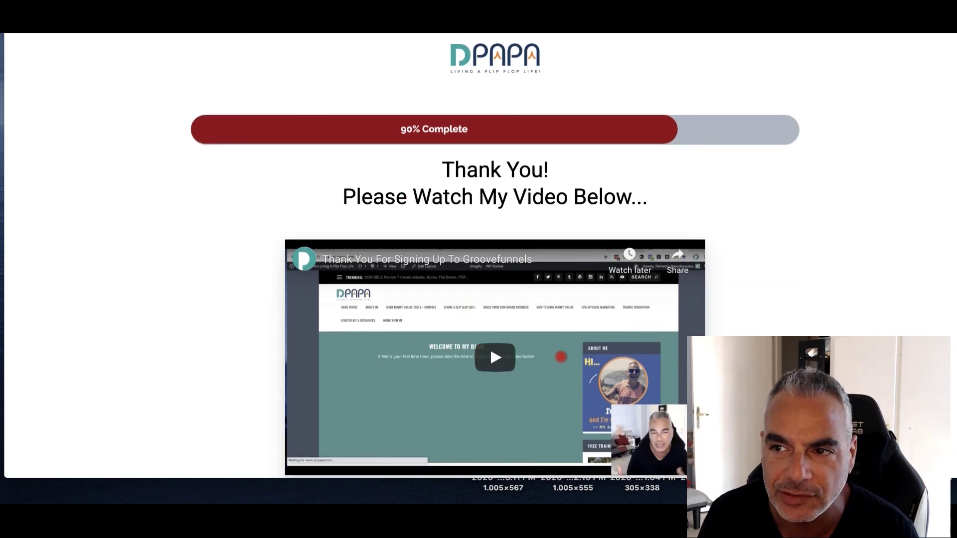
Search Google for 'plr' in a new tab and open the plrdatabase.net ad result
key(super+t)
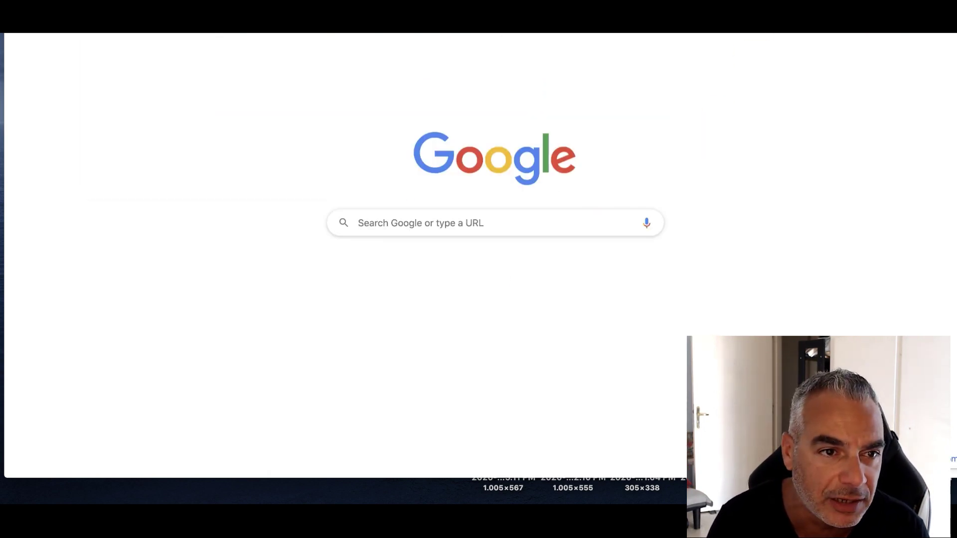
text(plr)
key(Return)
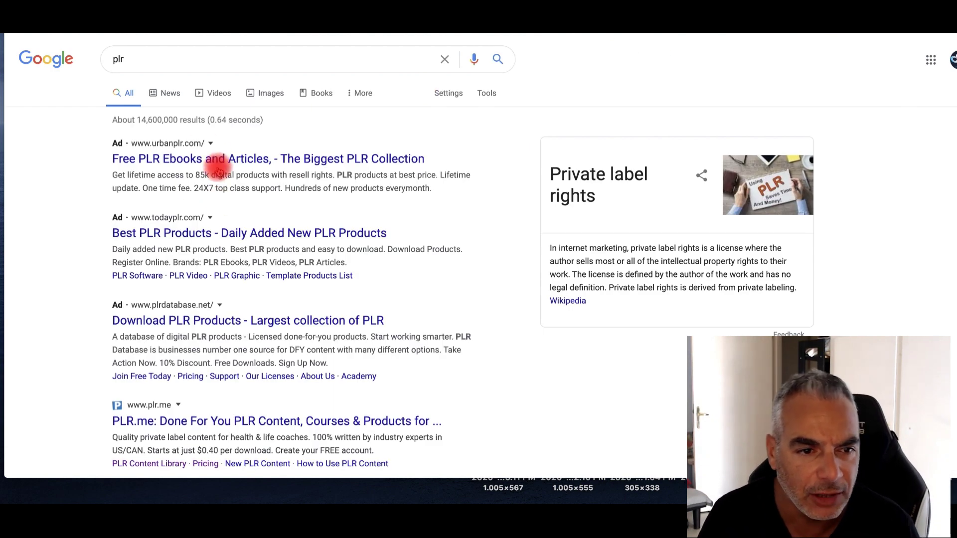
scroll(229, 303, down, 4)
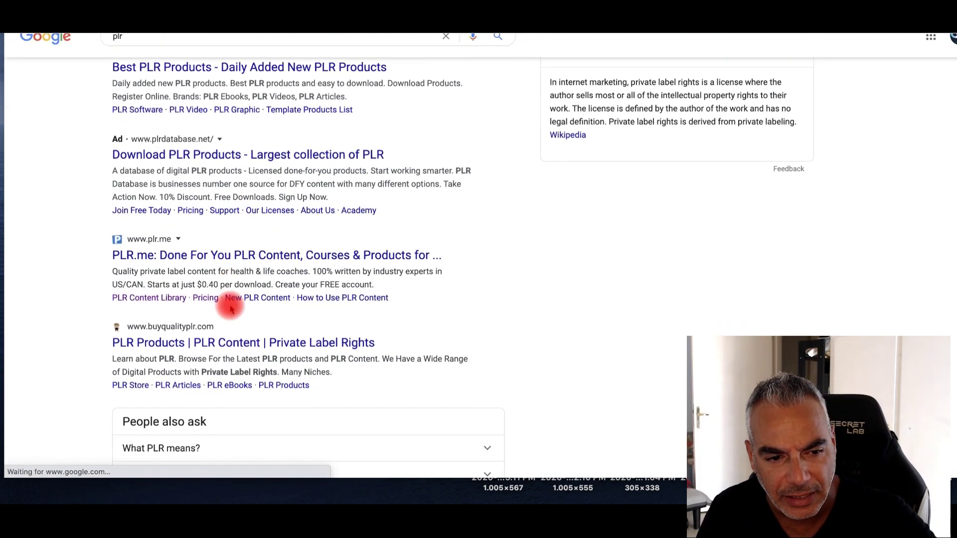
scroll(214, 306, down, 2)
scroll(199, 139, up, 1)
click(199, 128)
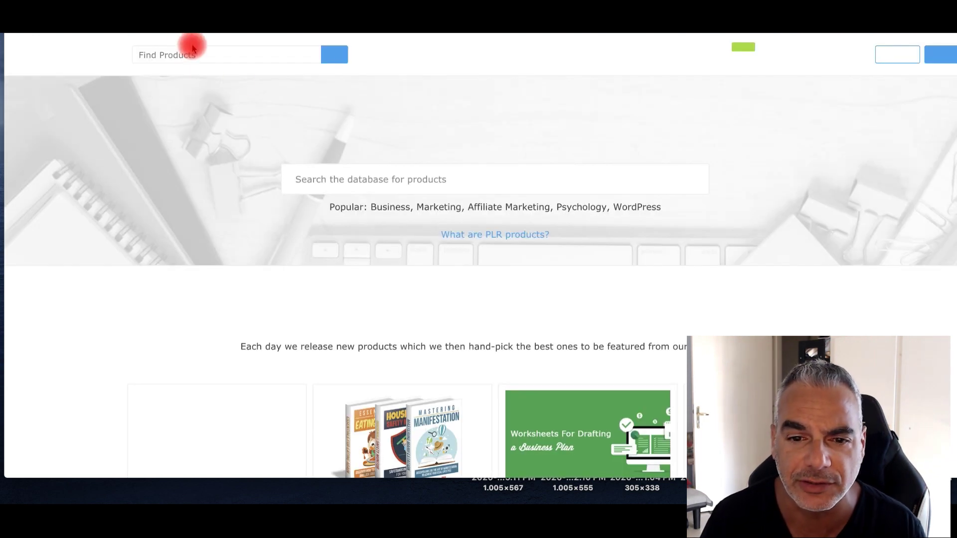
Browse PLR Database's featured, exclusive and free products, then return to the GrooveFunnels tab
scroll(319, 152, down, 6)
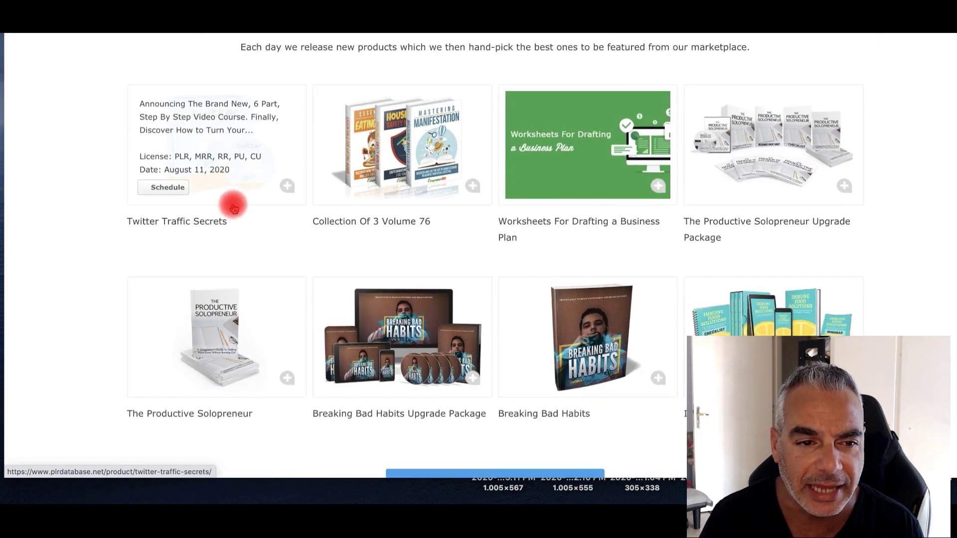
scroll(215, 188, up, 6)
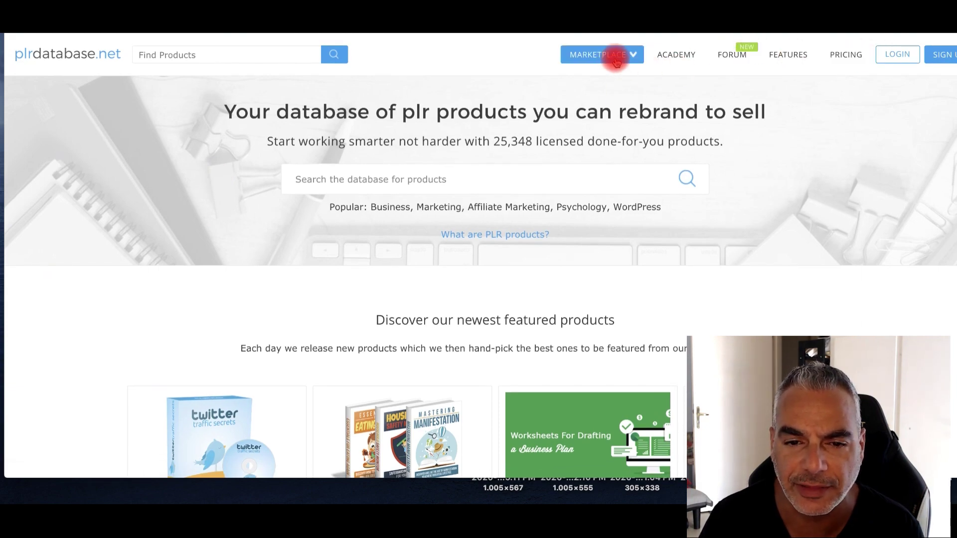
scroll(620, 94, down, 15)
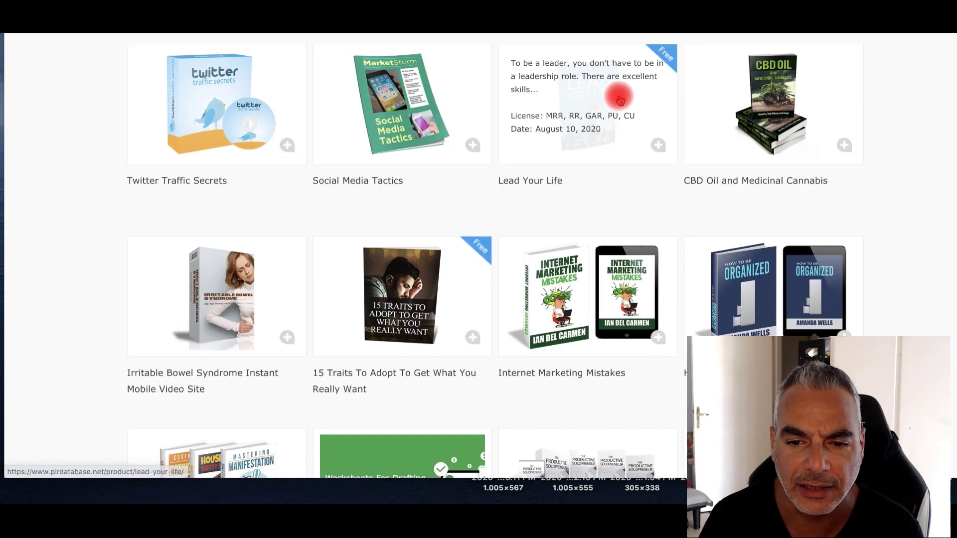
scroll(619, 99, down, 10)
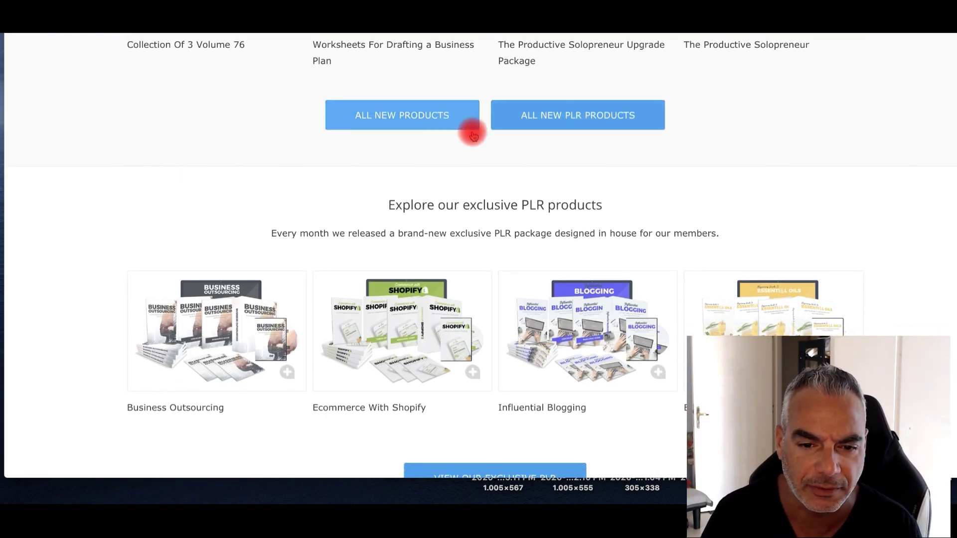
scroll(524, 174, down, 7)
scroll(423, 202, down, 1)
scroll(349, 215, up, 3)
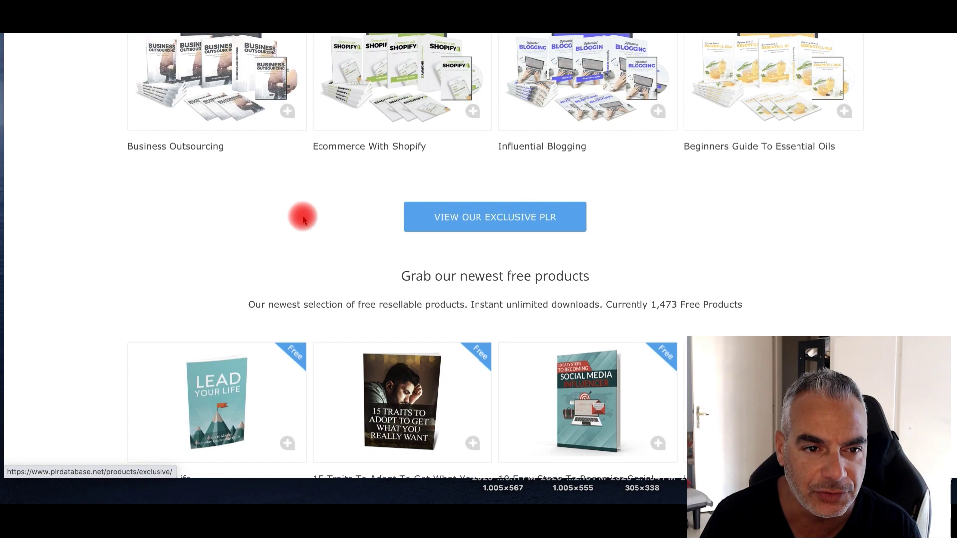
scroll(209, 203, up, 1)
scroll(214, 203, down, 8)
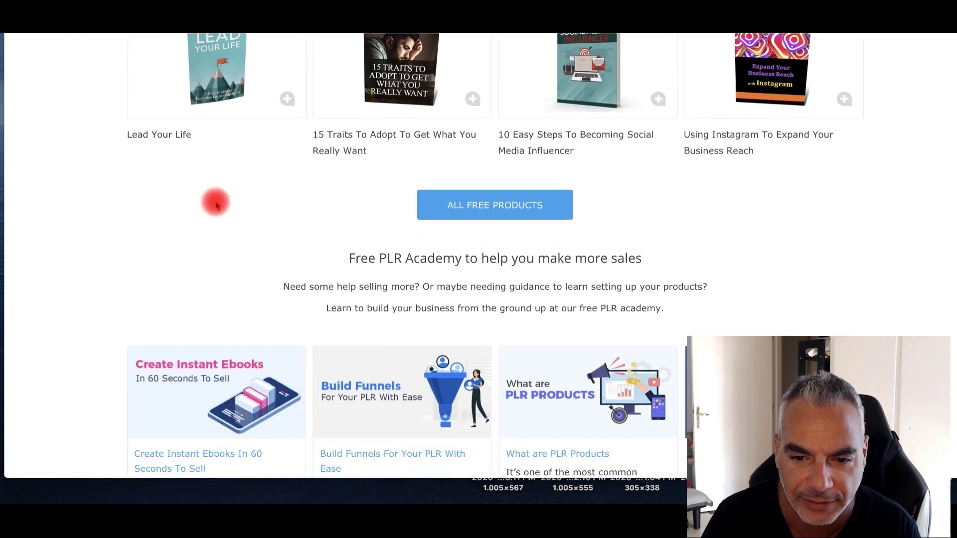
scroll(215, 205, down, 5)
scroll(215, 200, up, 1)
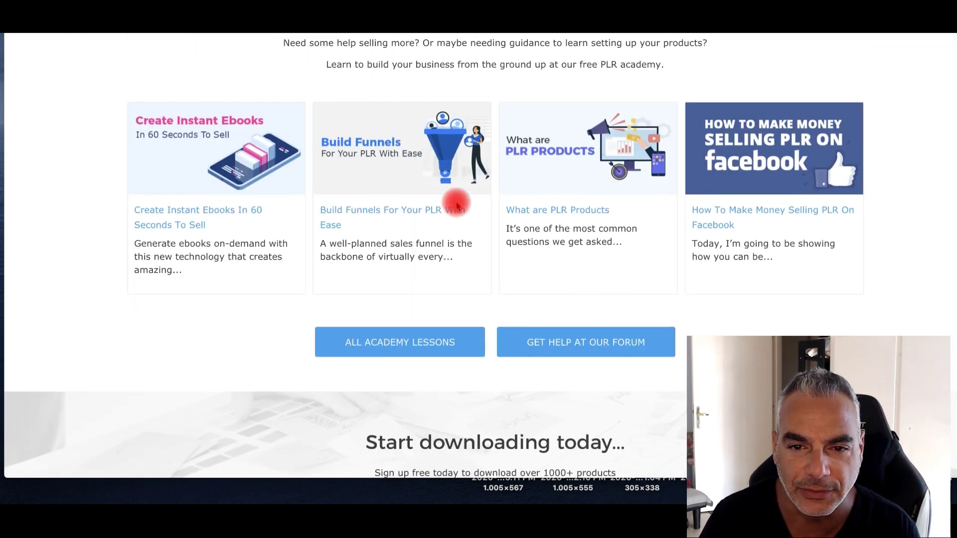
scroll(760, 224, up, 5)
scroll(762, 228, up, 15)
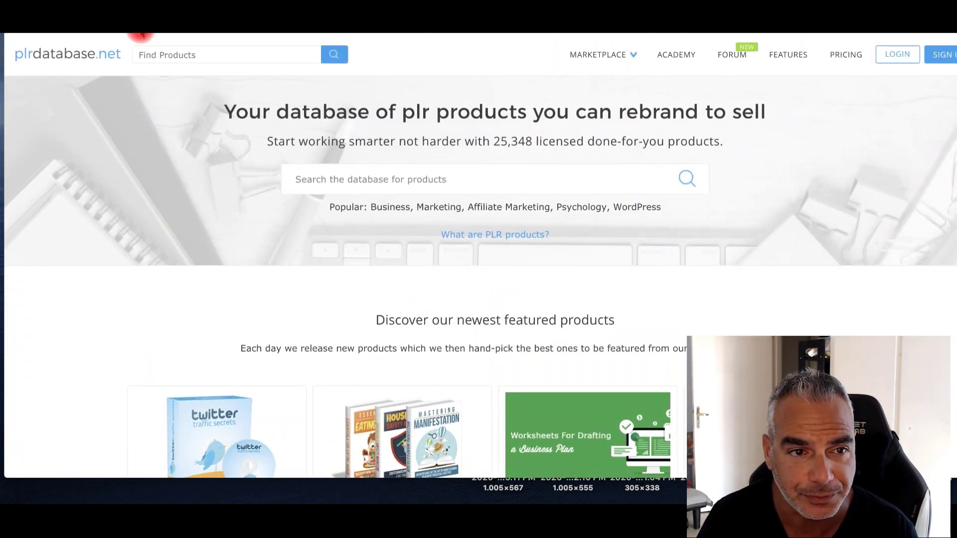
click(161, 32)
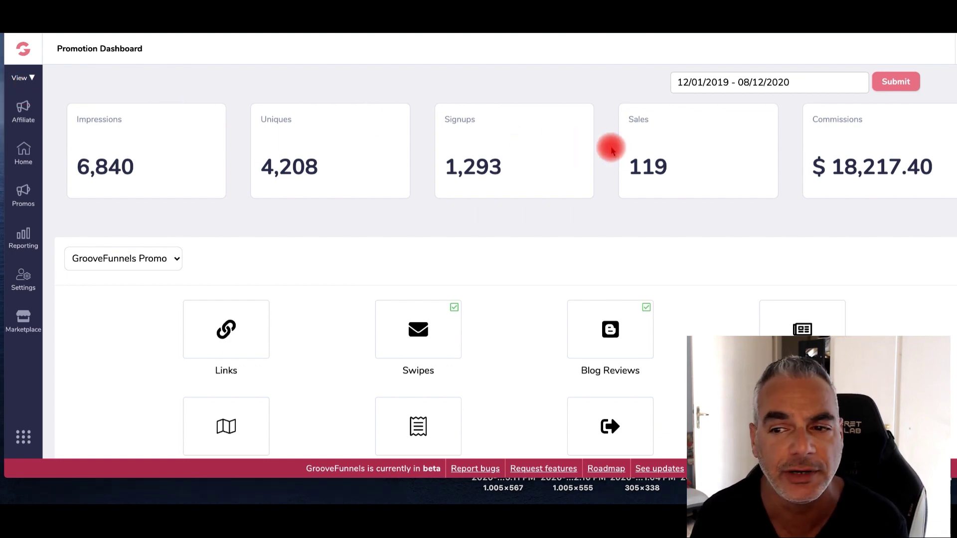
Highlight the $18,217.40 commissions amount, then go to the GrooveFunnels home app list
drag(941, 165, 839, 166)
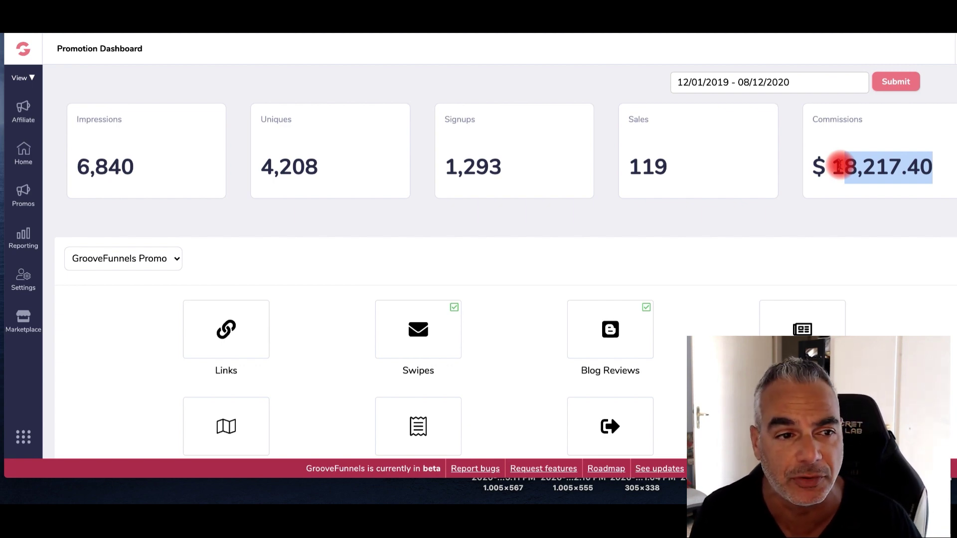
click(25, 45)
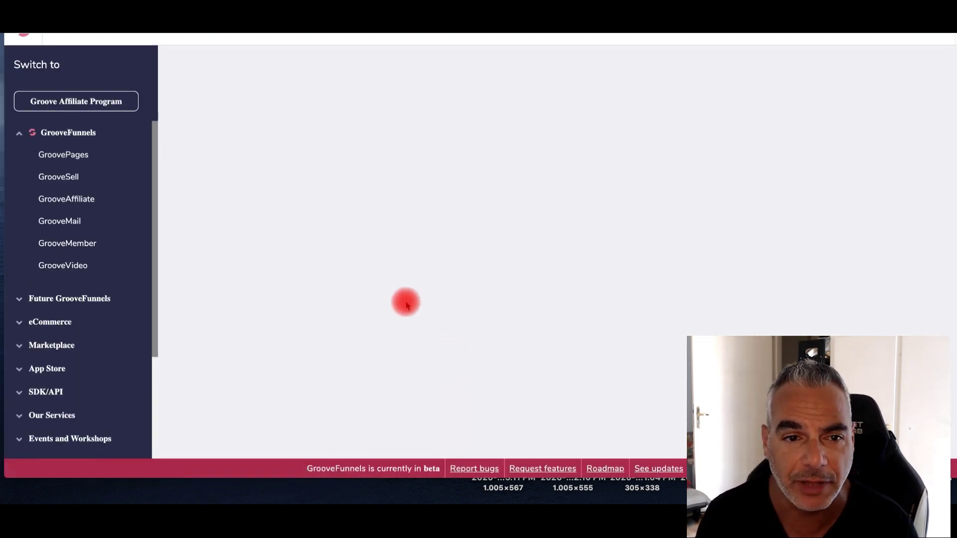
Browse the GrooveFunnels home cards, then go to GroovePages for the Reading Head Start site
scroll(232, 249, down, 1)
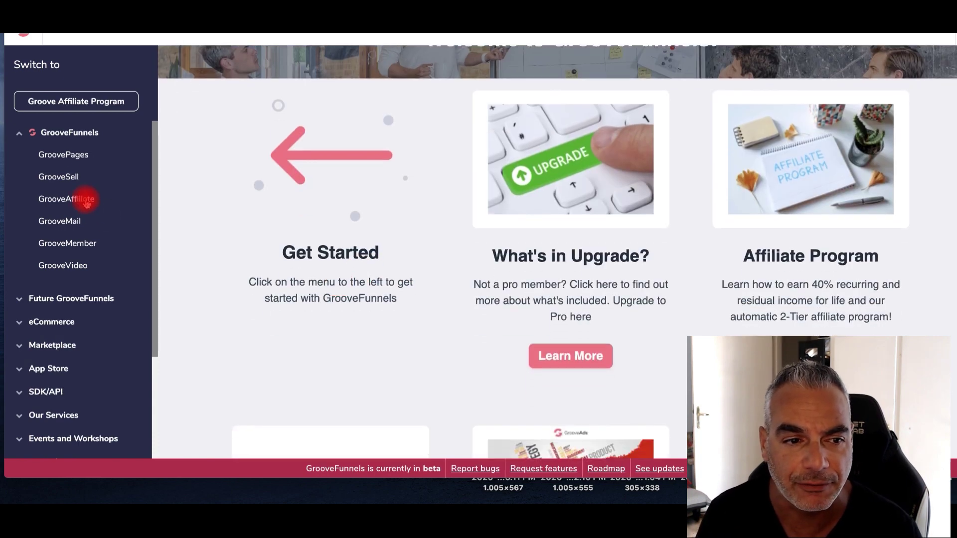
scroll(215, 249, down, 5)
scroll(215, 249, down, 5)
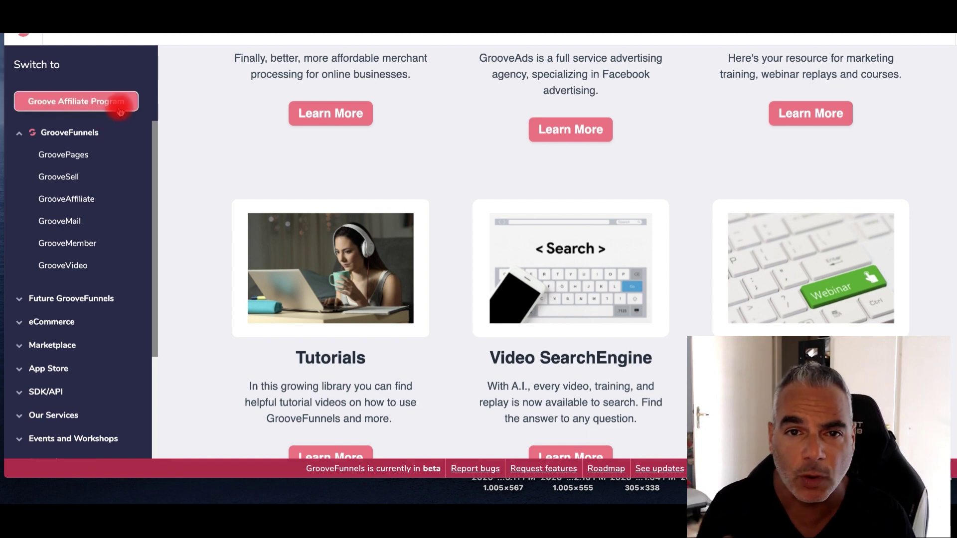
scroll(120, 111, up, 2)
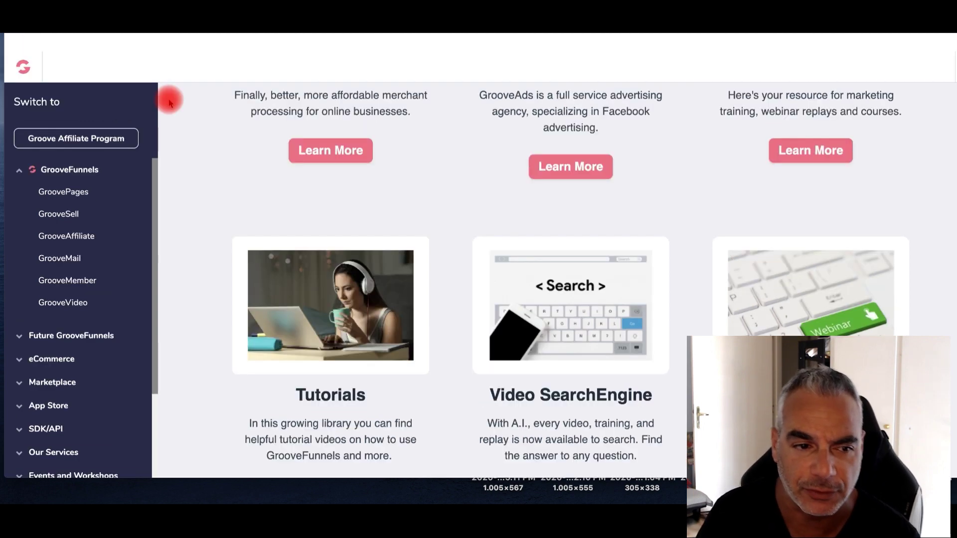
scroll(515, 205, up, 10)
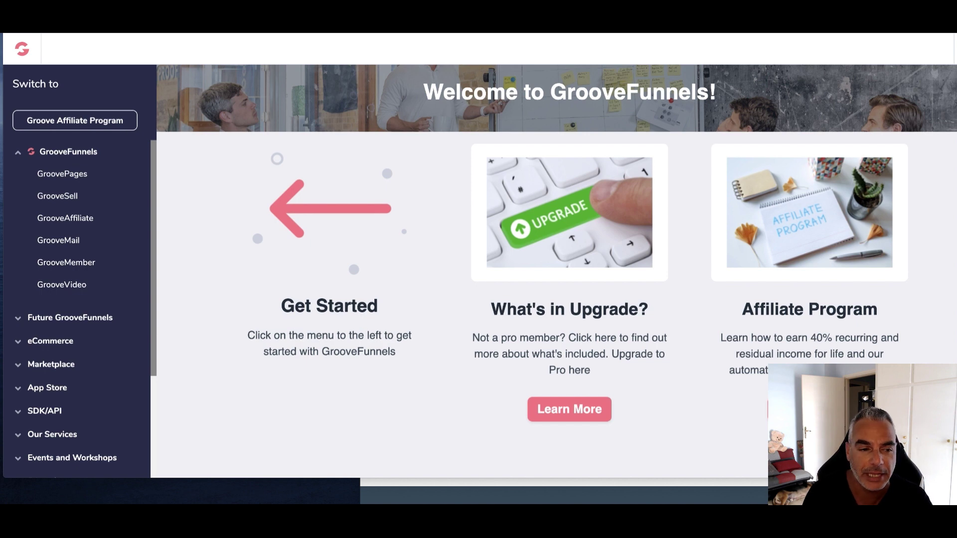
click(71, 178)
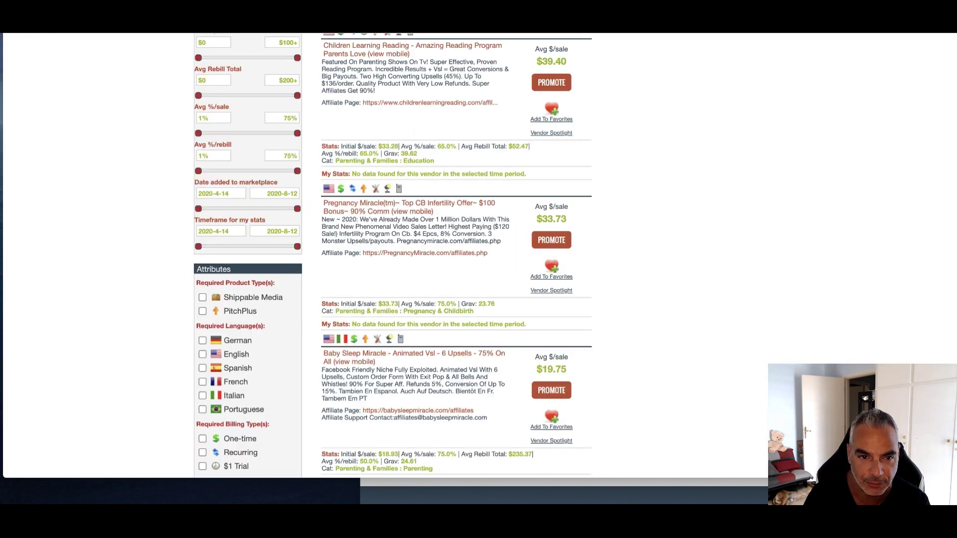
Go to the ClickBank marketplace home and list the Parenting & Families category
scroll(427, 122, up, 5)
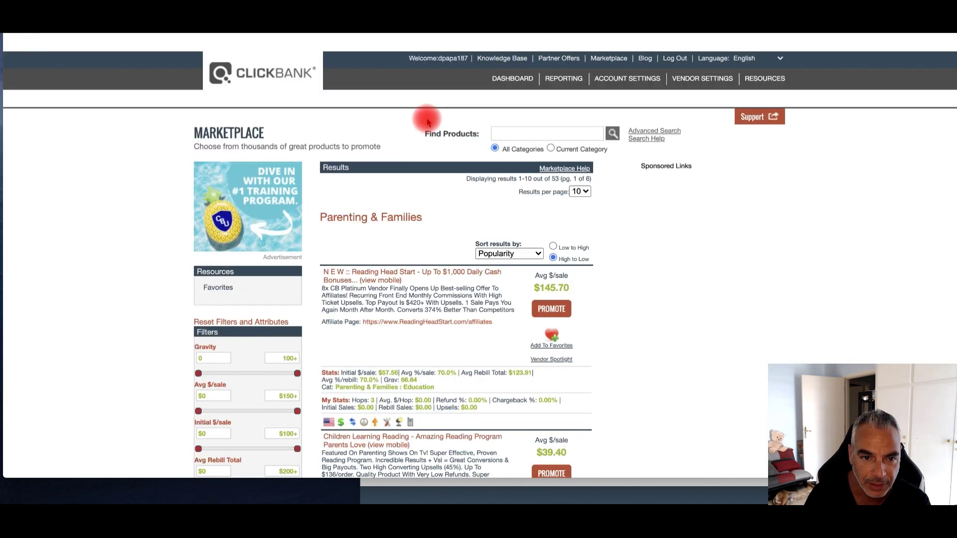
scroll(427, 122, down, 1)
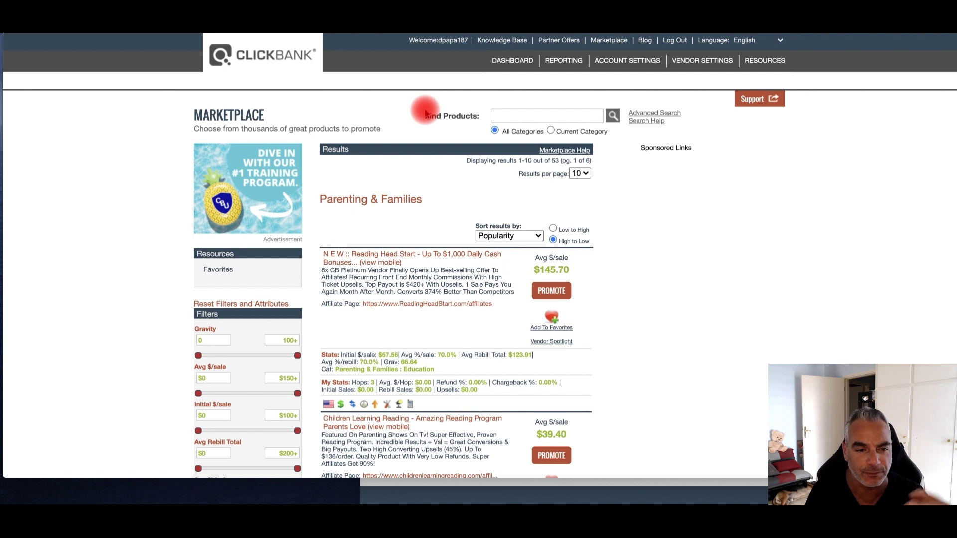
click(609, 40)
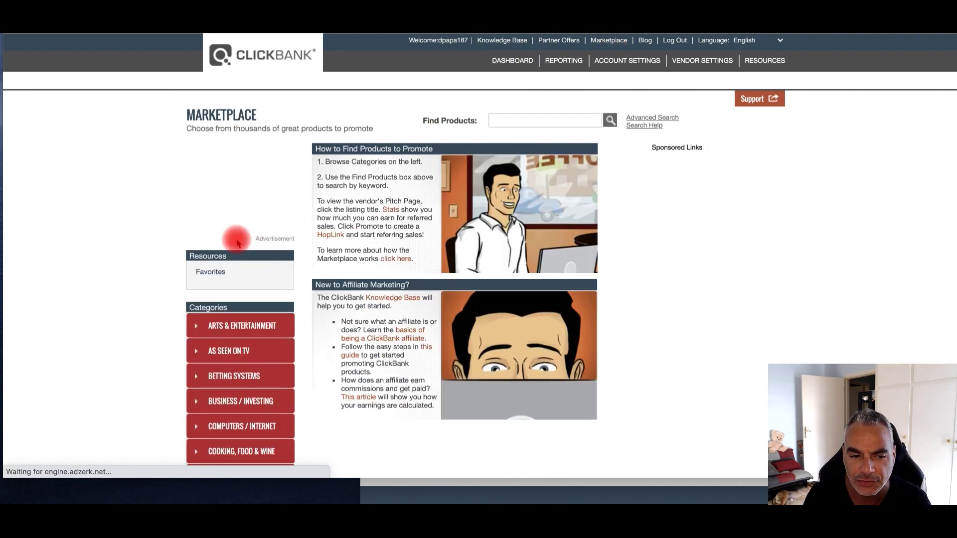
scroll(224, 229, down, 5)
scroll(193, 219, down, 5)
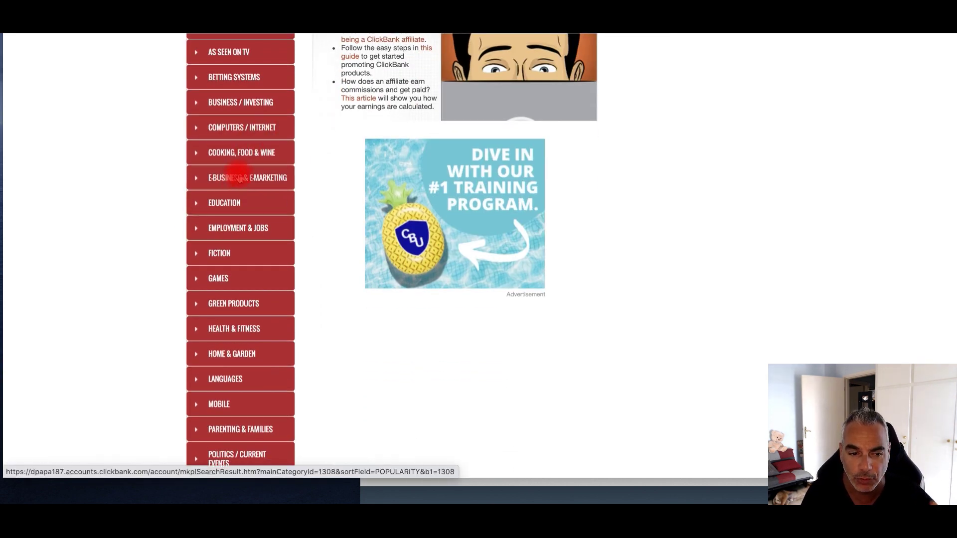
scroll(249, 319, down, 3)
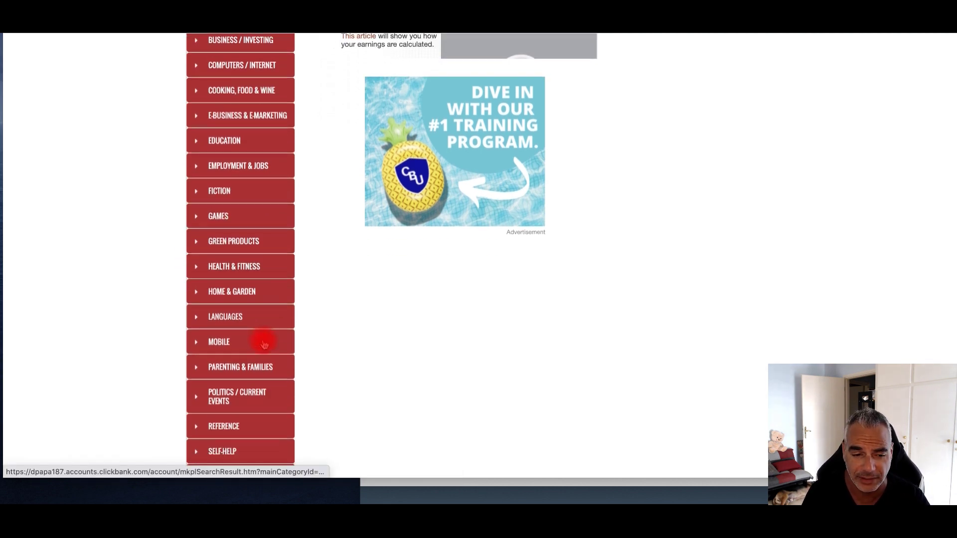
click(247, 366)
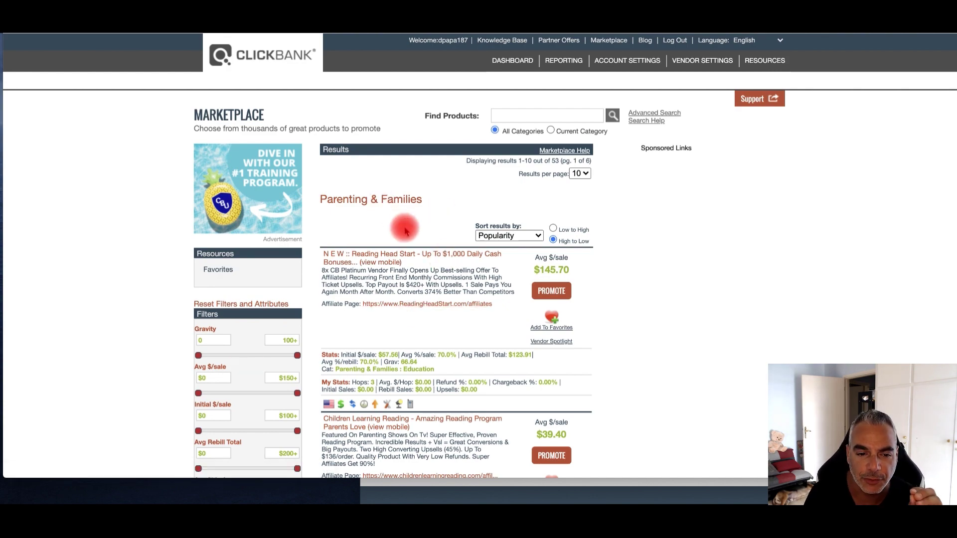
Highlight Reading Head Start's $145.70 average sale and open its Affiliate Page
scroll(404, 219, down, 8)
scroll(404, 217, down, 18)
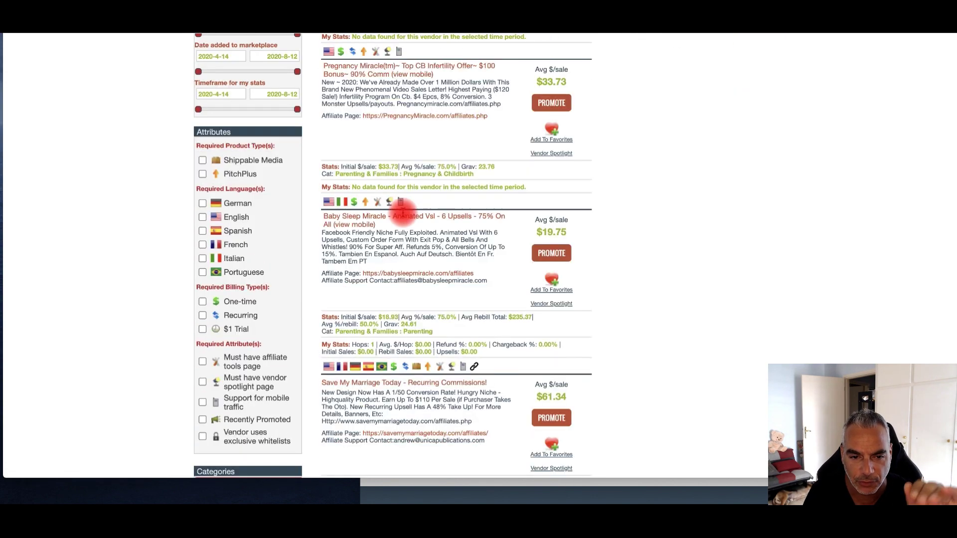
scroll(408, 222, down, 4)
scroll(409, 222, up, 20)
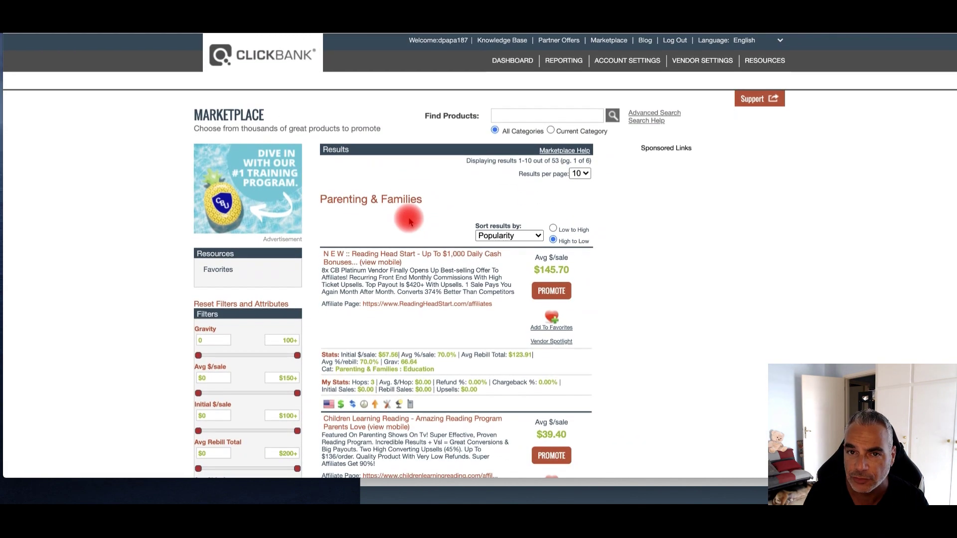
scroll(408, 226, down, 1)
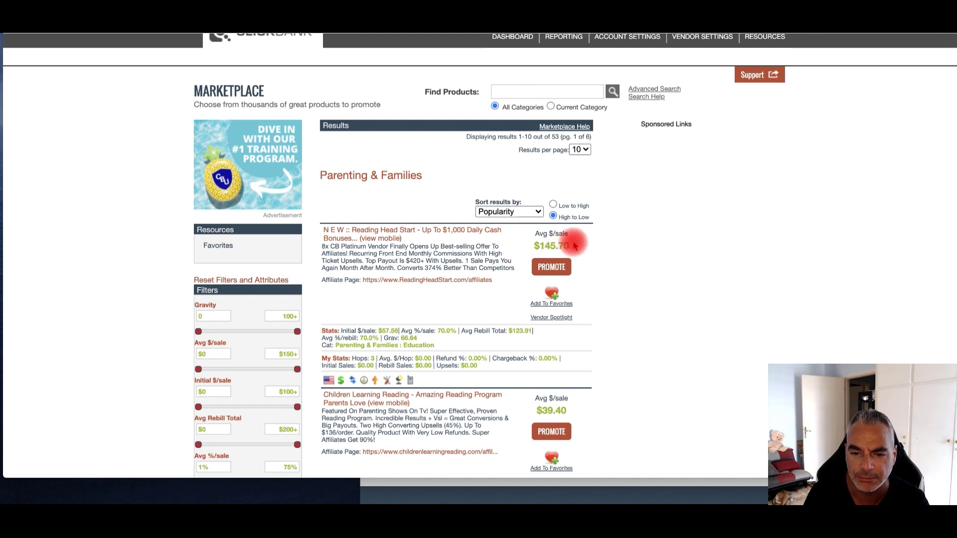
drag(569, 243, 538, 245)
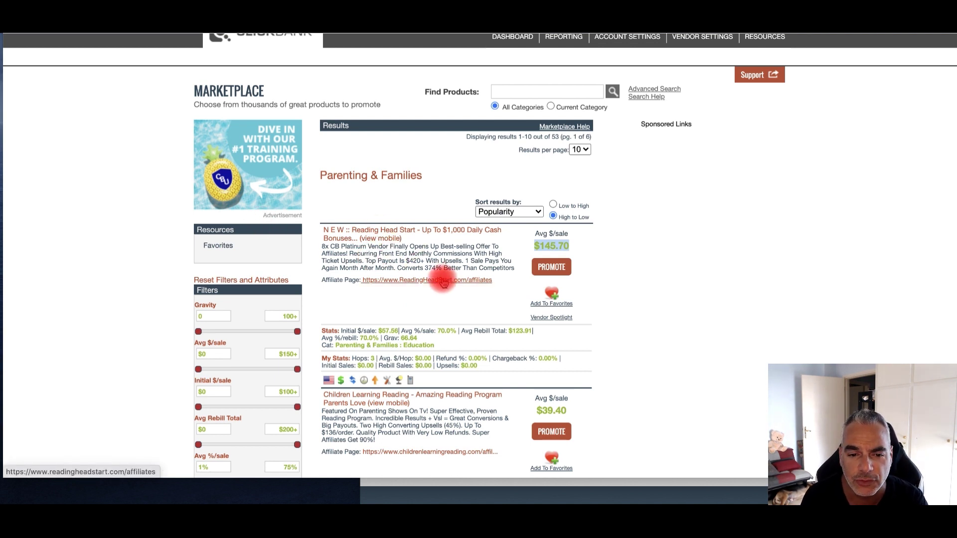
drag(320, 279, 359, 281)
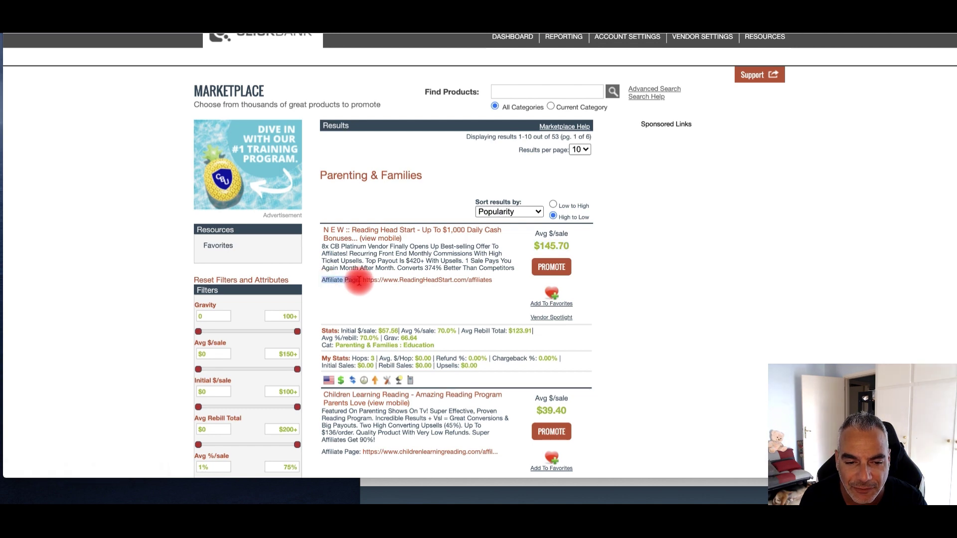
click(417, 280)
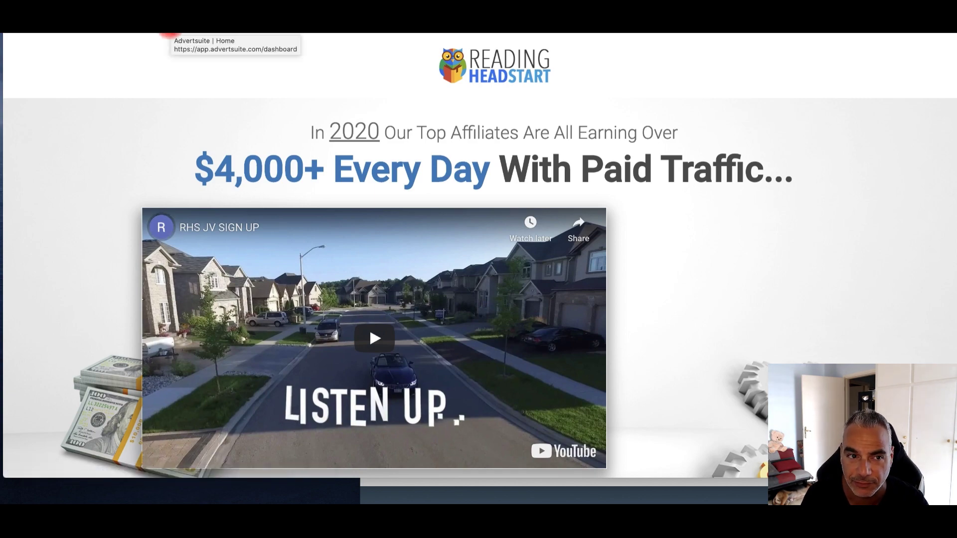
Enter your name, e-mail and ClickBank ID in the affiliate signup form and choose GET ACCESS NOW
scroll(480, 255, down, 10)
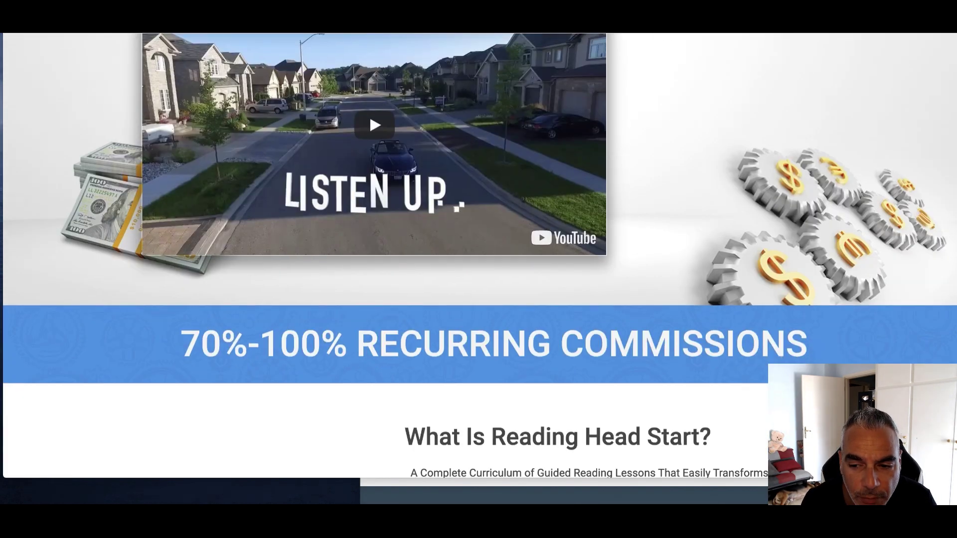
scroll(567, 361, down, 15)
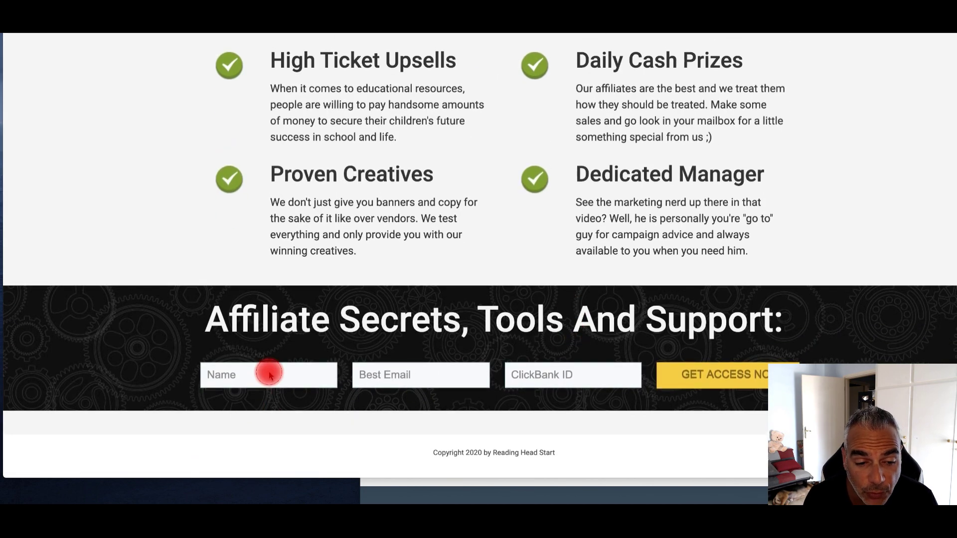
click(259, 380)
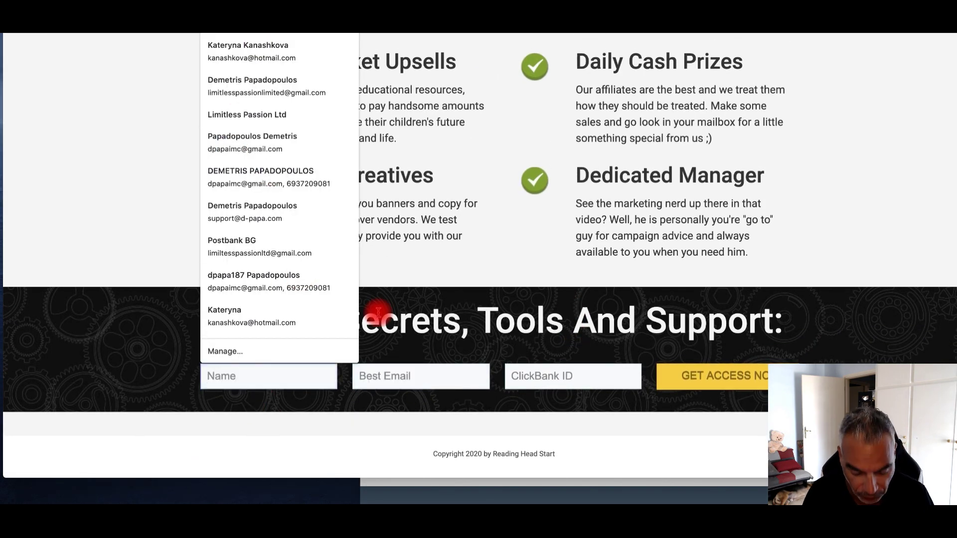
text(demetris)
key(Tab)
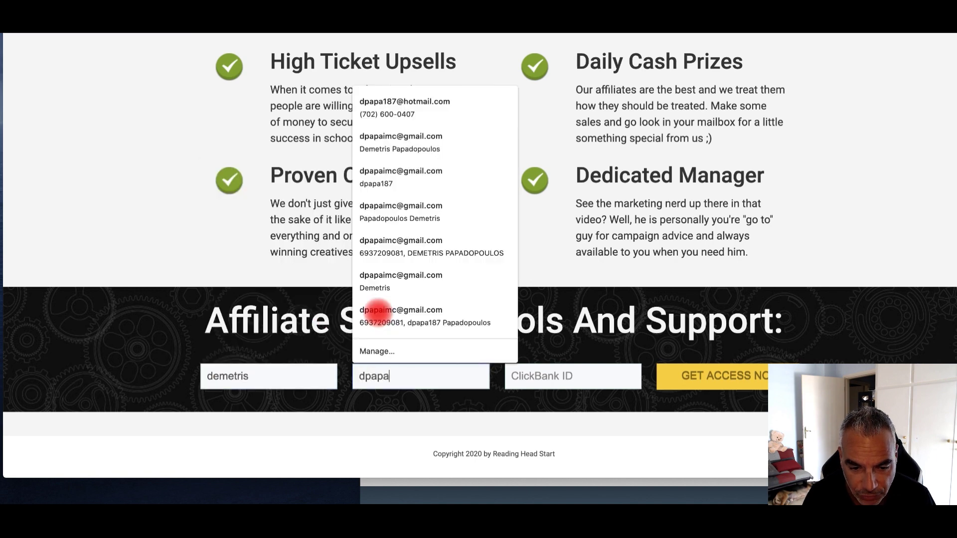
key(Tab)
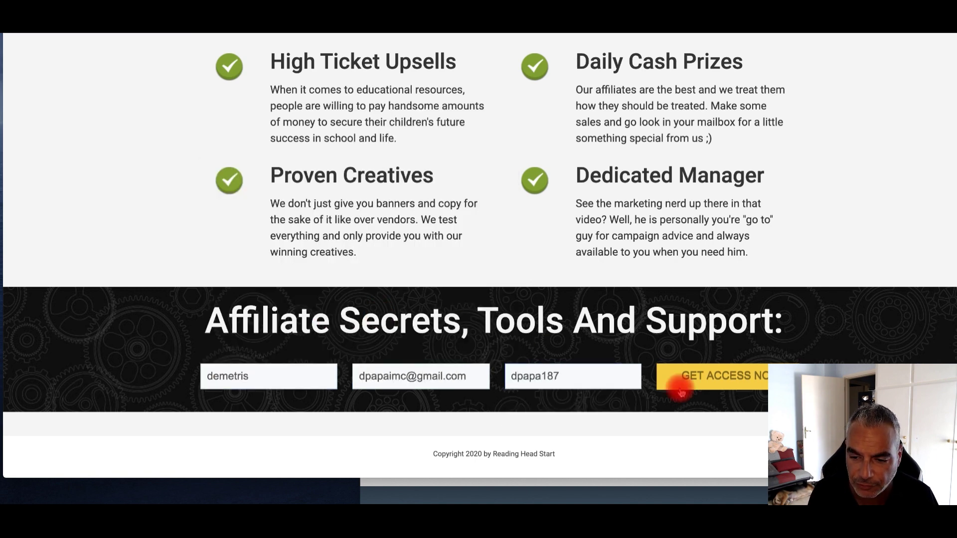
click(681, 394)
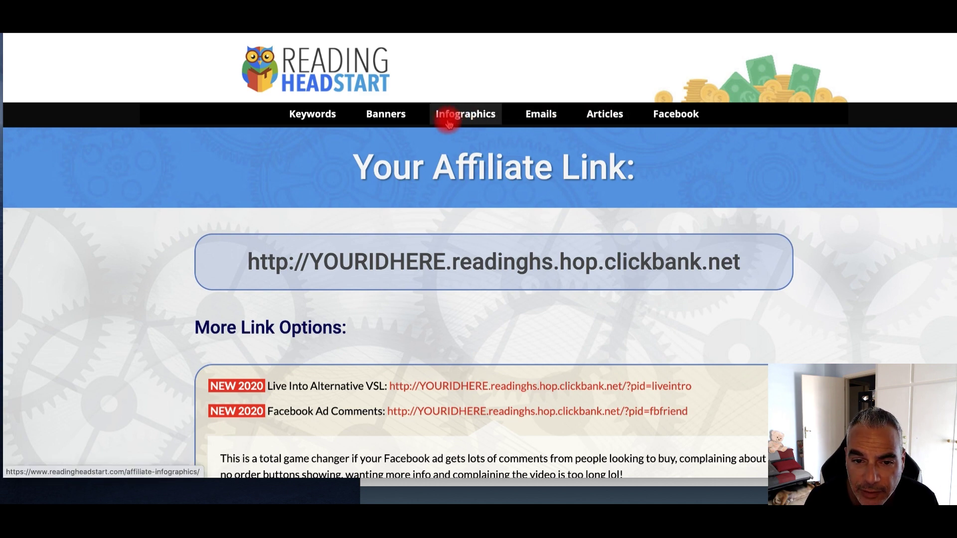
Look through the Banners and Emails swipe pages
click(387, 123)
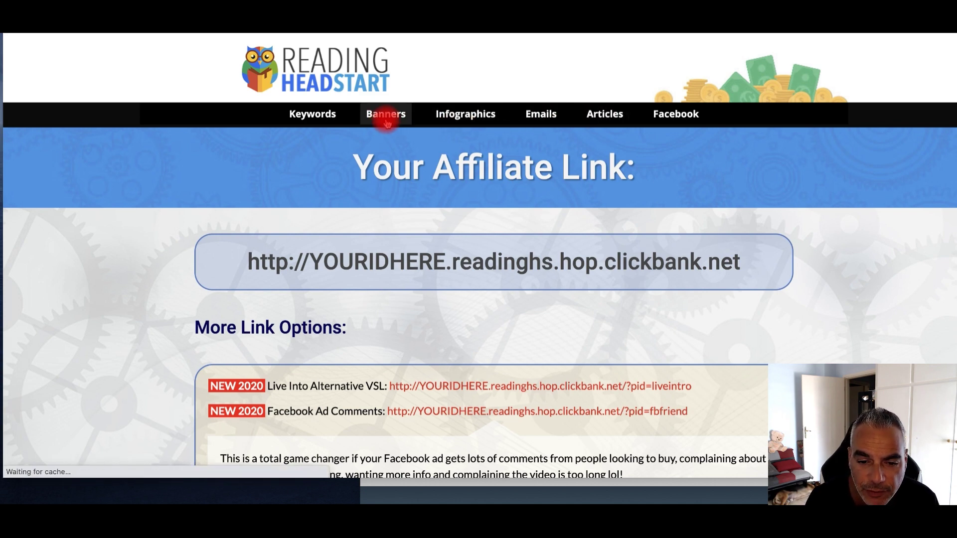
scroll(568, 267, down, 8)
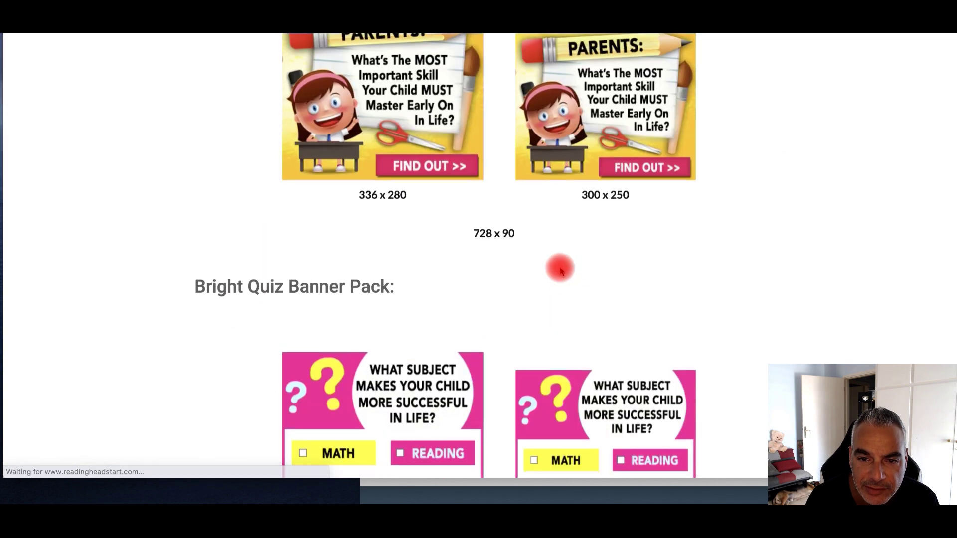
scroll(462, 162, up, 8)
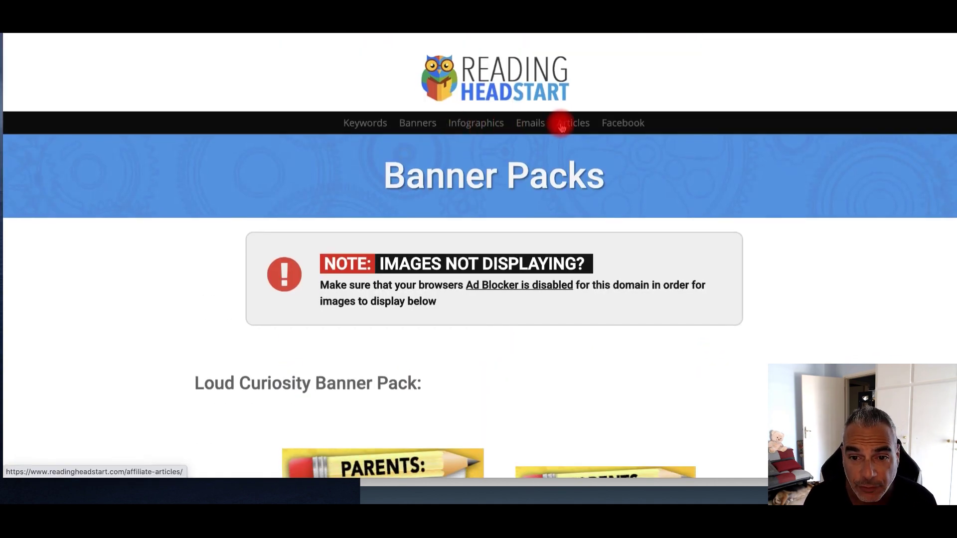
click(529, 127)
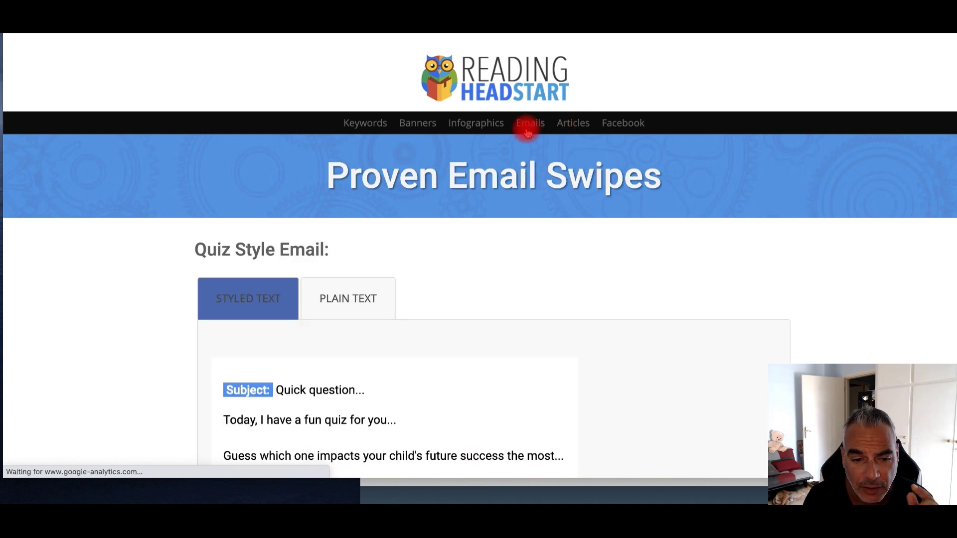
scroll(468, 274, down, 4)
scroll(384, 297, down, 3)
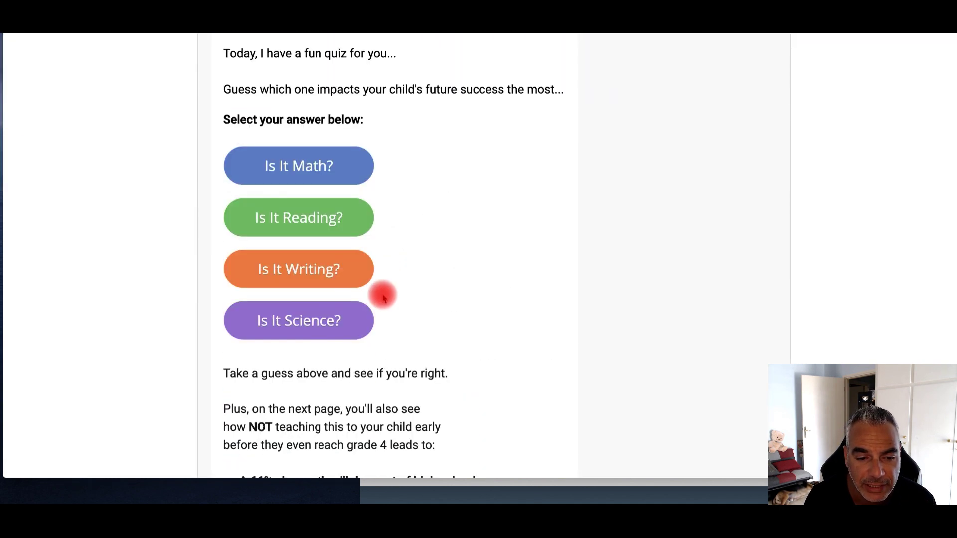
scroll(384, 279, up, 1)
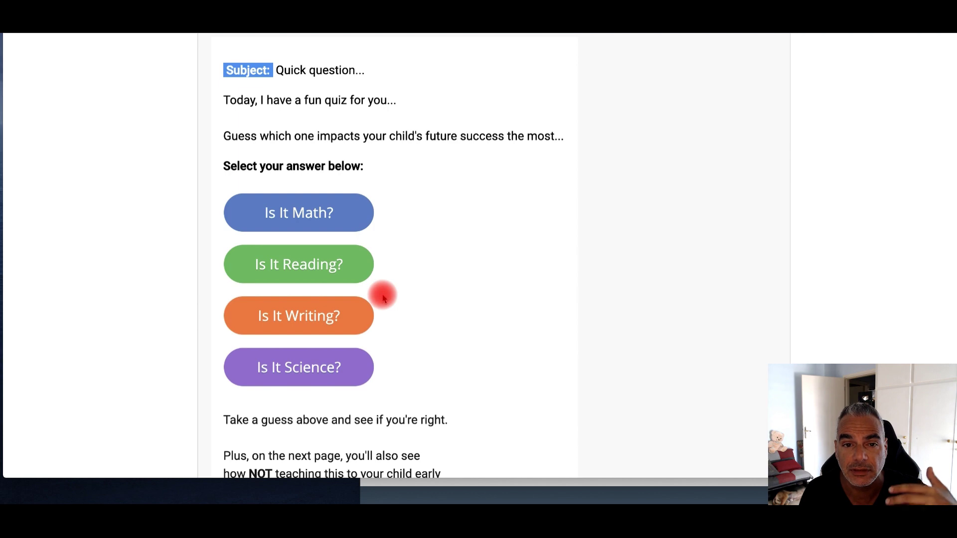
scroll(384, 296, up, 8)
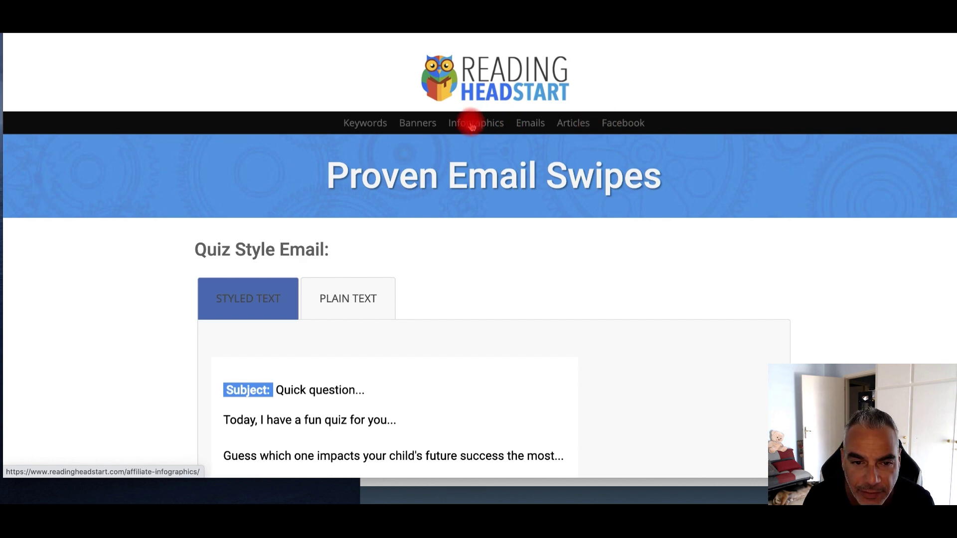
Review the Keywords page, then return to ClickBank and highlight the $145.70 average sale
click(352, 125)
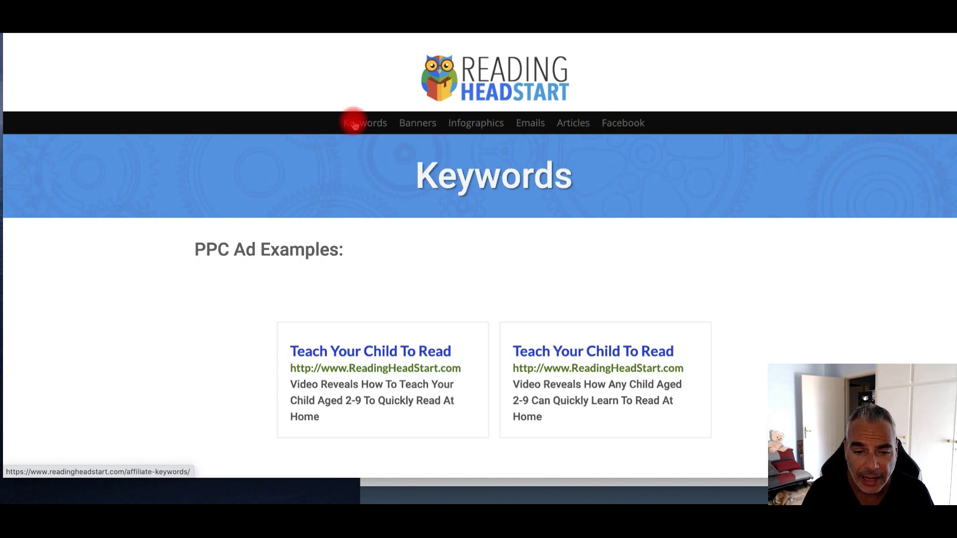
scroll(487, 387, down, 8)
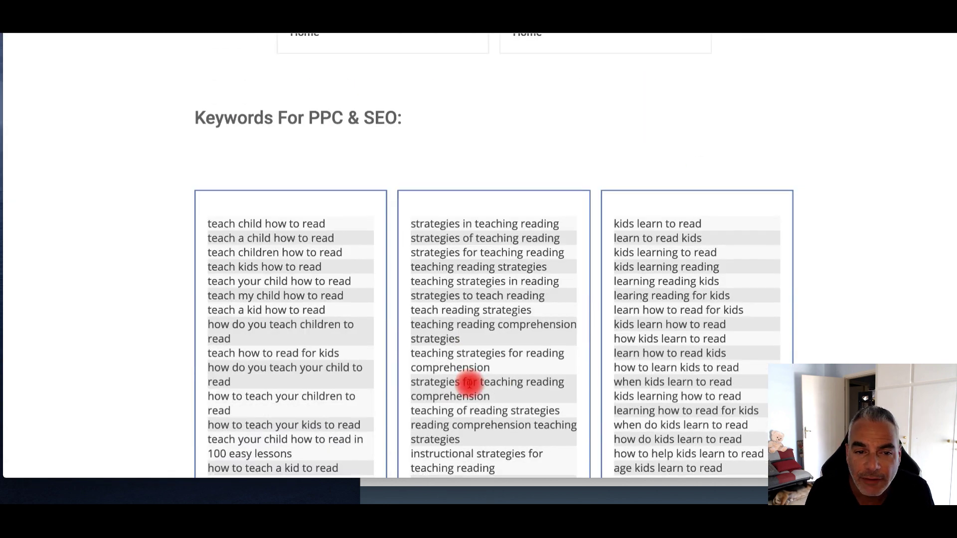
scroll(469, 383, down, 20)
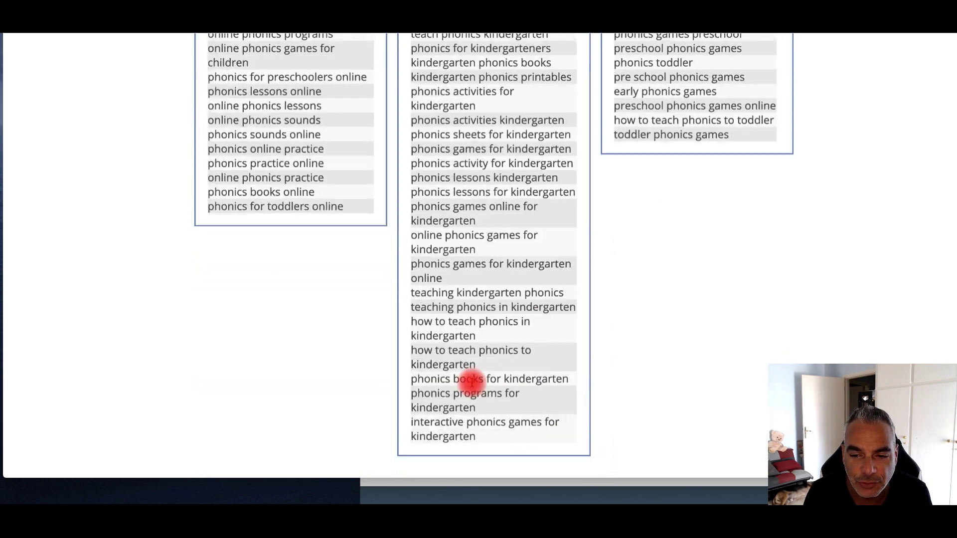
scroll(471, 382, down, 20)
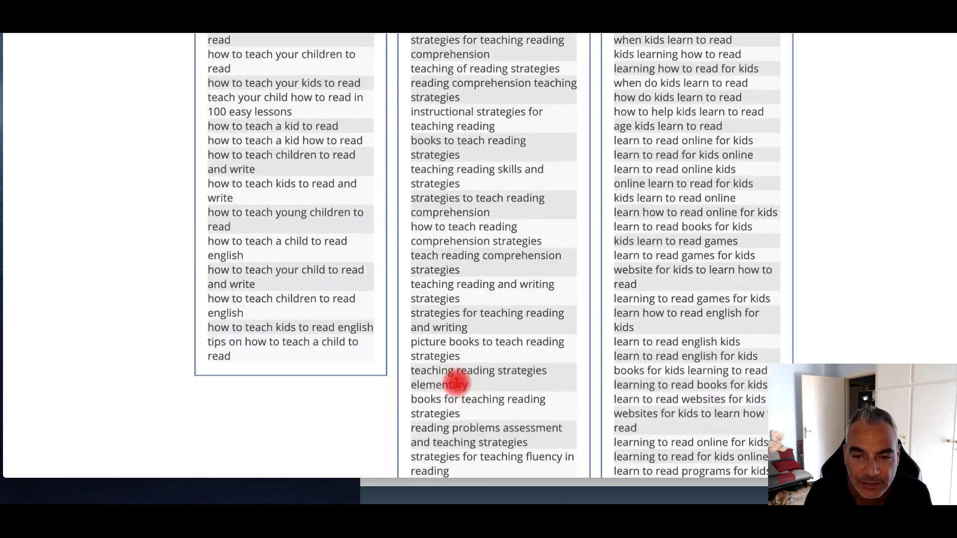
key(Home)
scroll(342, 286, down, 2)
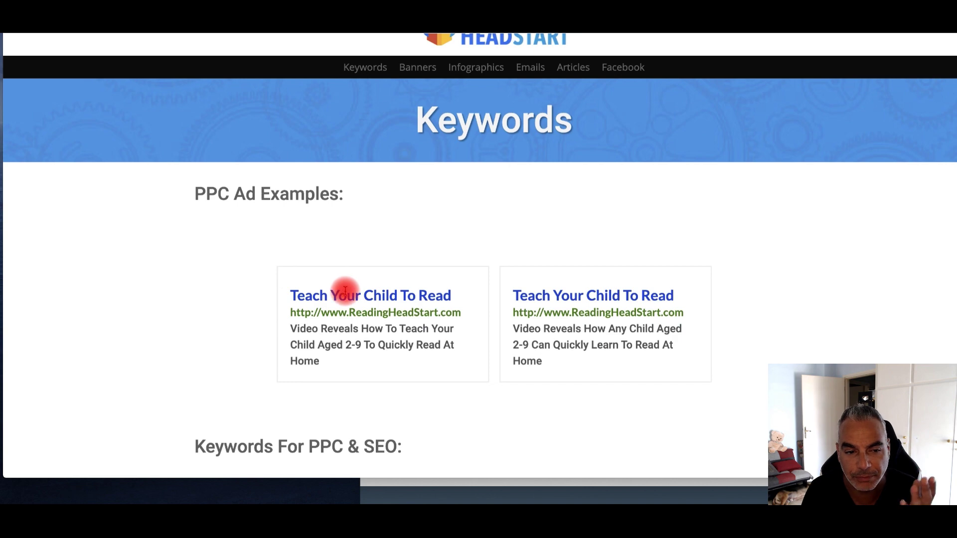
scroll(347, 292, up, 1)
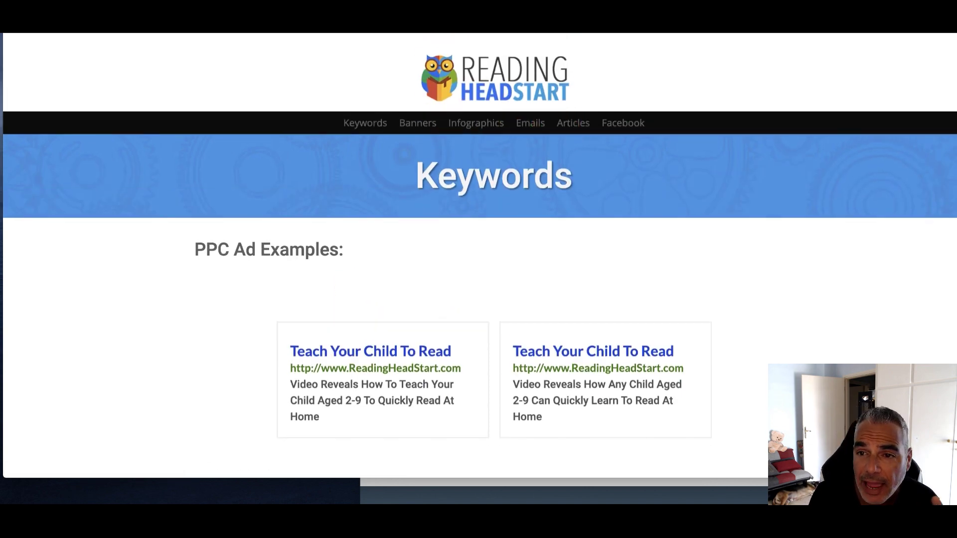
key(ctrl+tab)
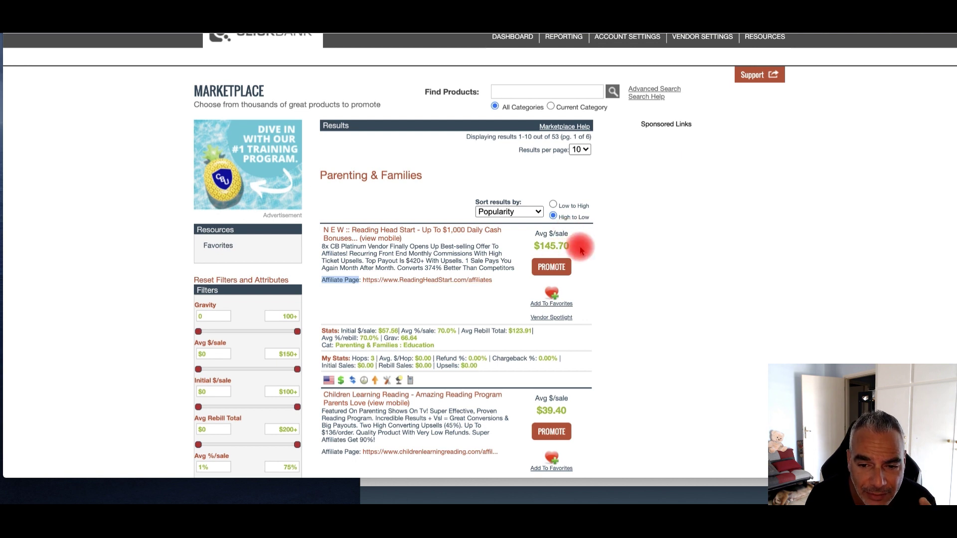
drag(581, 250, 534, 250)
Open the parenting site in the GroovePages editor and preview its home page
click(585, 251)
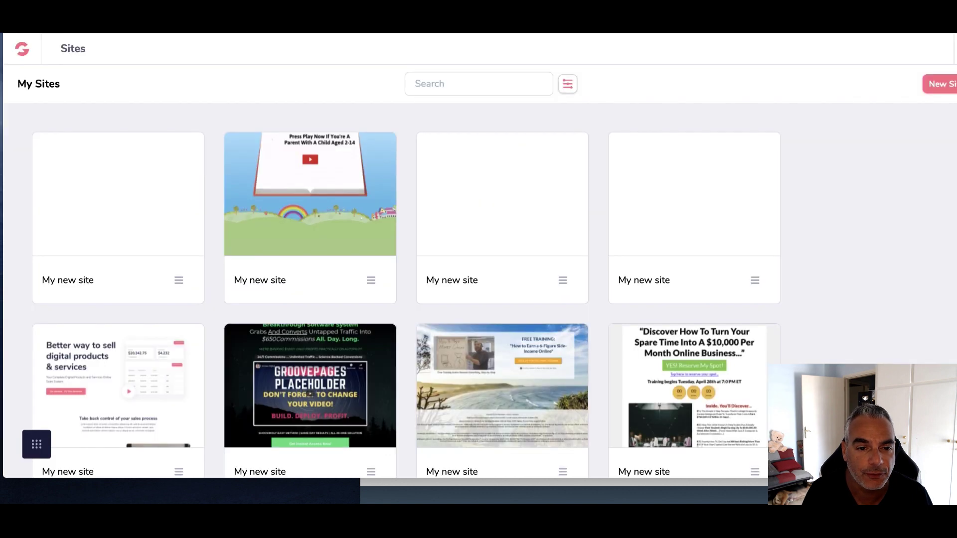
mouse_move(335, 228)
click(325, 197)
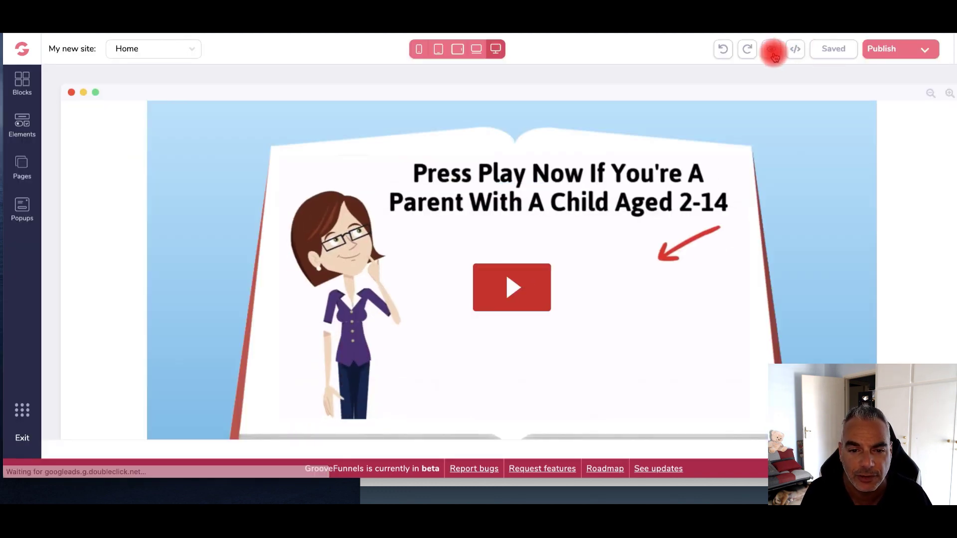
click(773, 52)
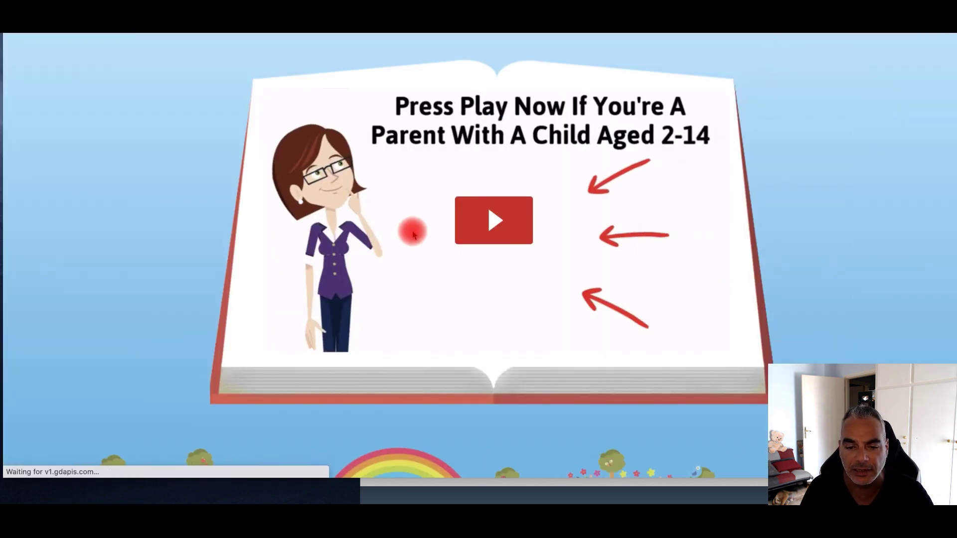
scroll(418, 170, down, 5)
scroll(418, 170, up, 5)
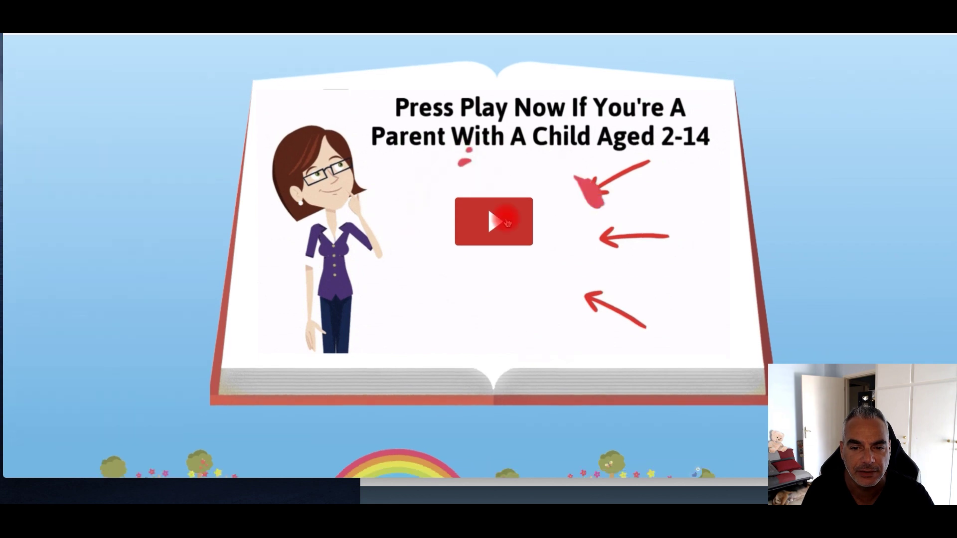
Exit the preview, leave the editor and expand the Groove apps list
key(Escape)
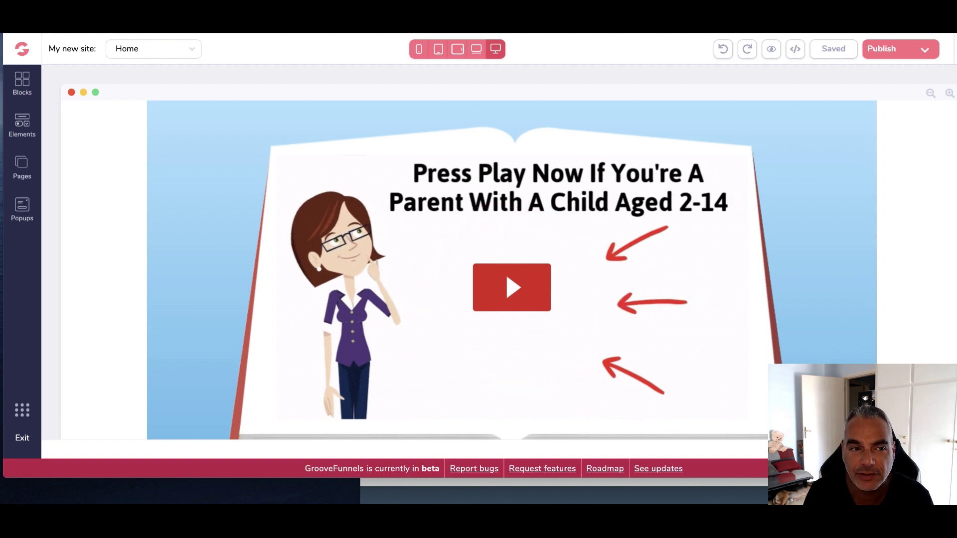
click(22, 49)
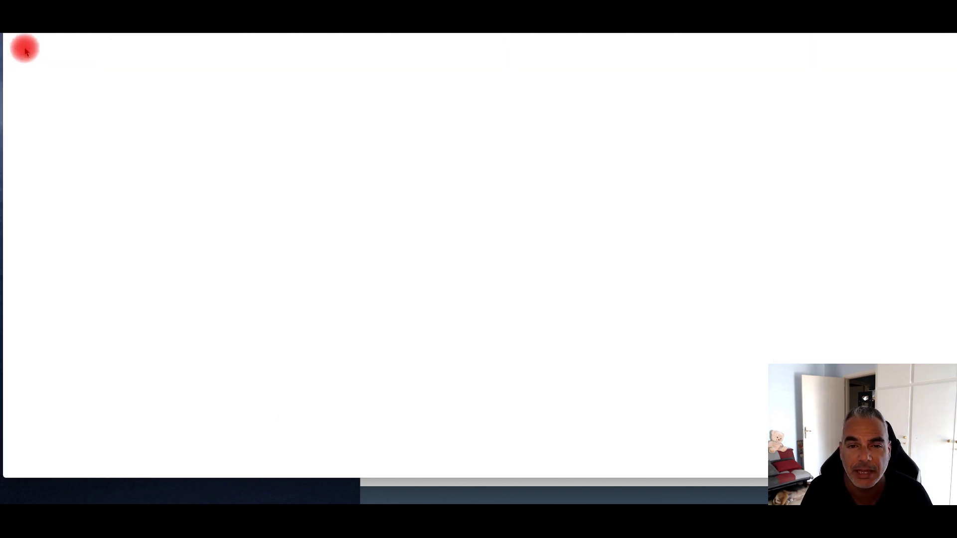
click(26, 51)
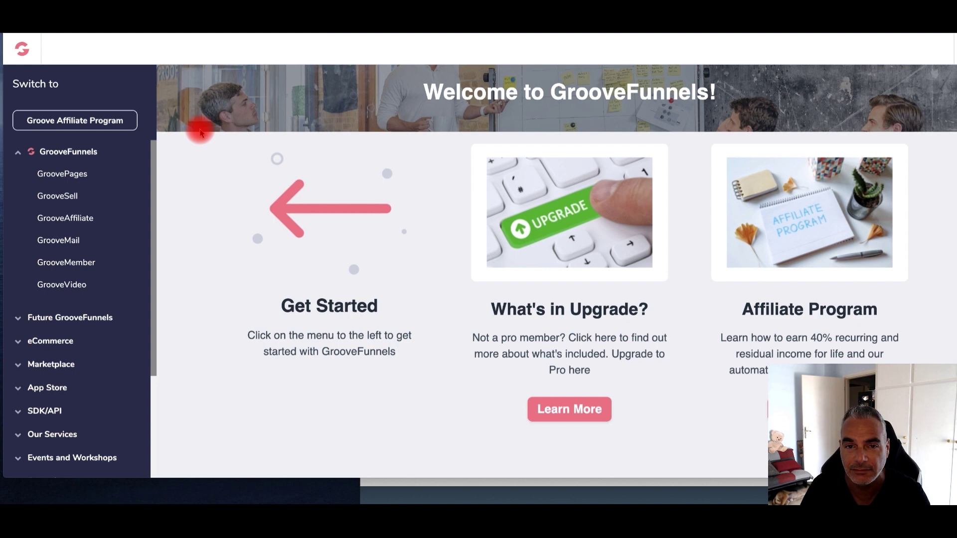
In GroovePages My Sites, scroll down to the Dog Brain Training card and open it in the editor
click(79, 175)
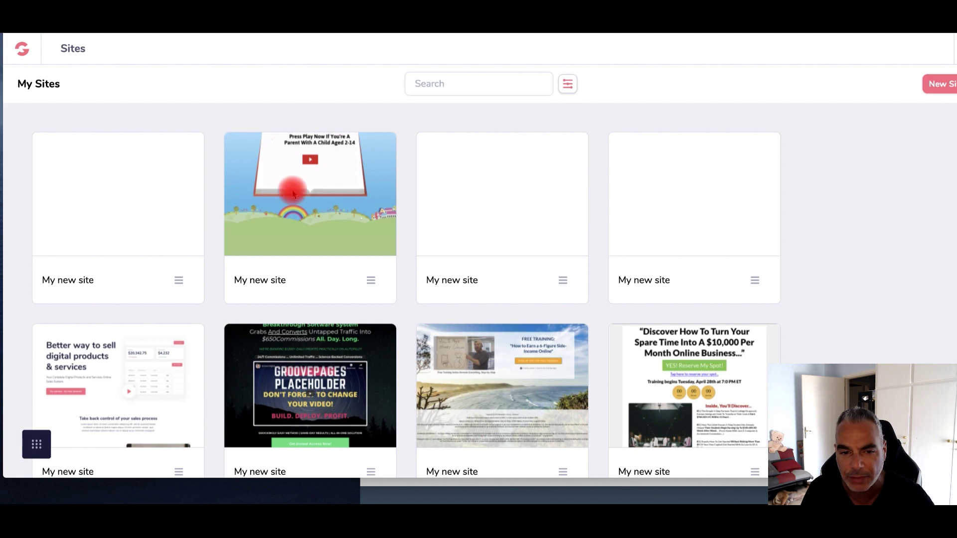
mouse_move(329, 185)
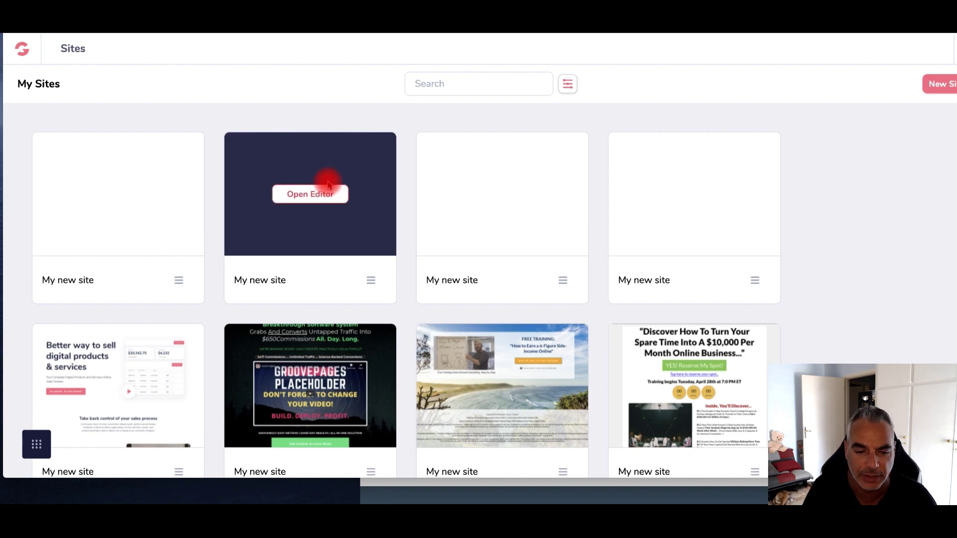
scroll(414, 244, down, 7)
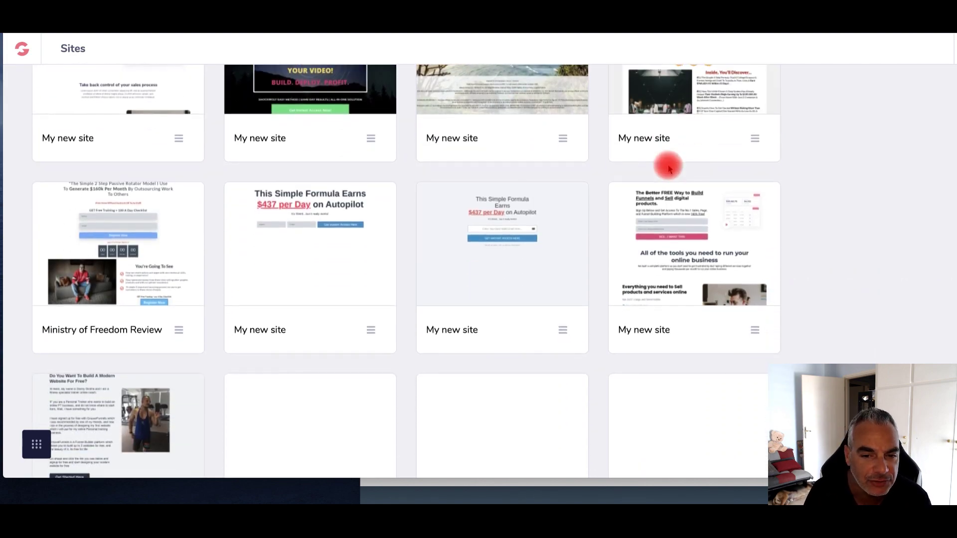
scroll(669, 169, down, 10)
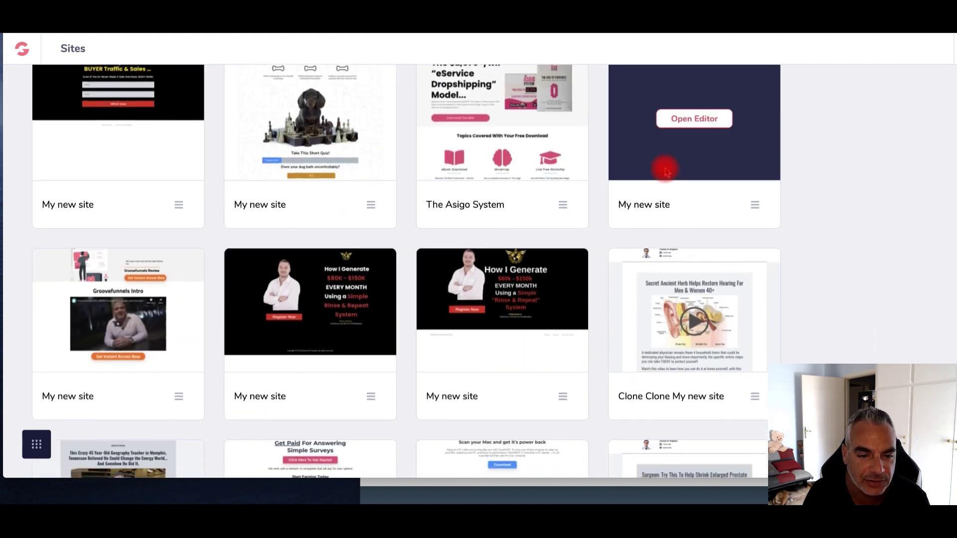
scroll(666, 172, down, 8)
mouse_move(542, 180)
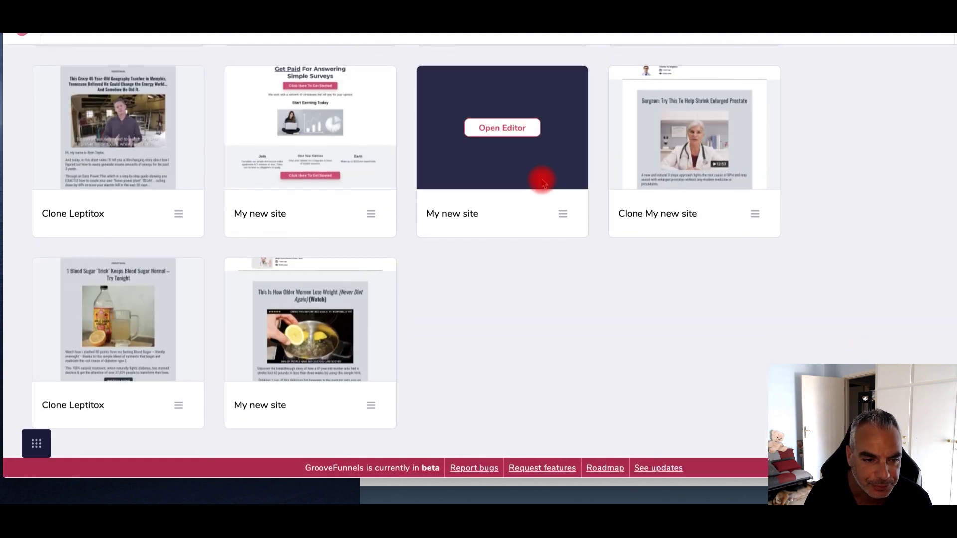
scroll(456, 224, down, 8)
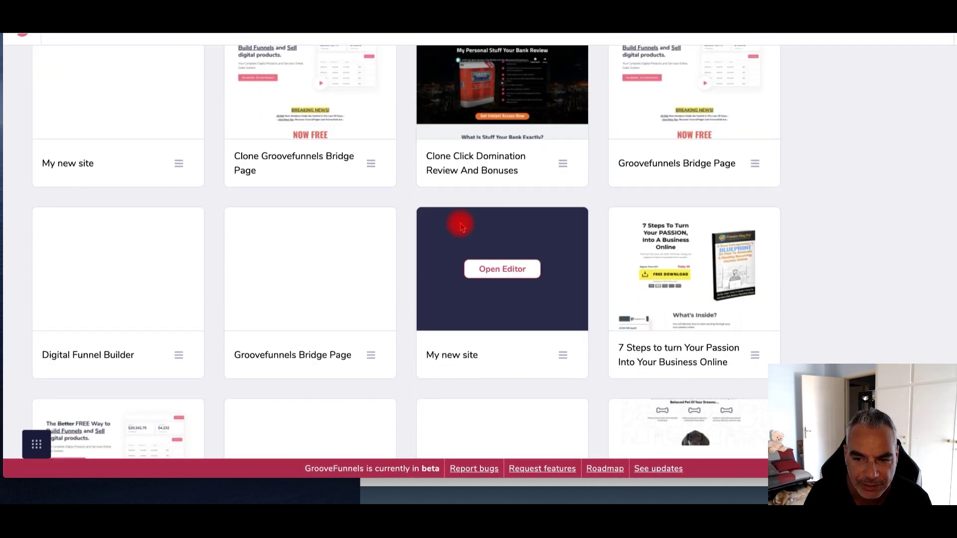
scroll(460, 226, up, 3)
scroll(460, 225, down, 5)
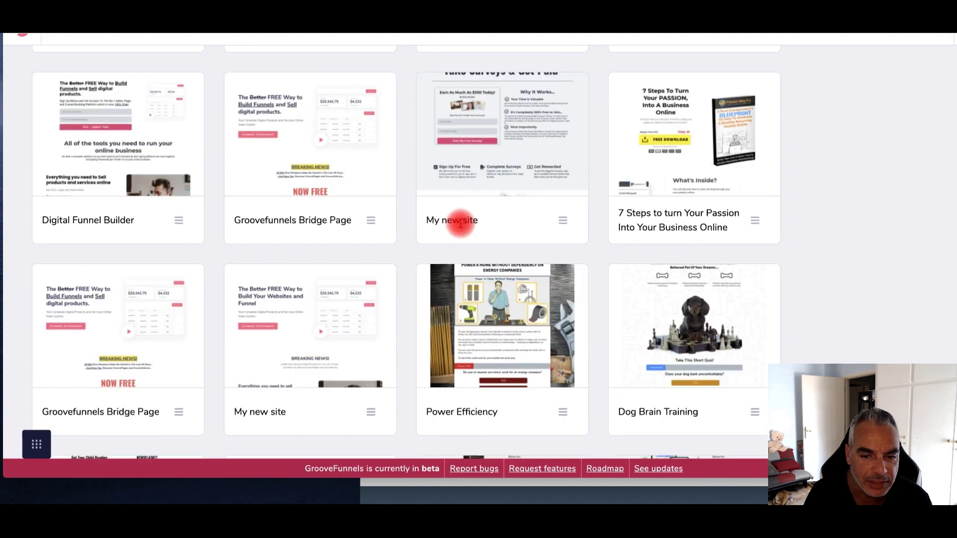
scroll(460, 225, down, 4)
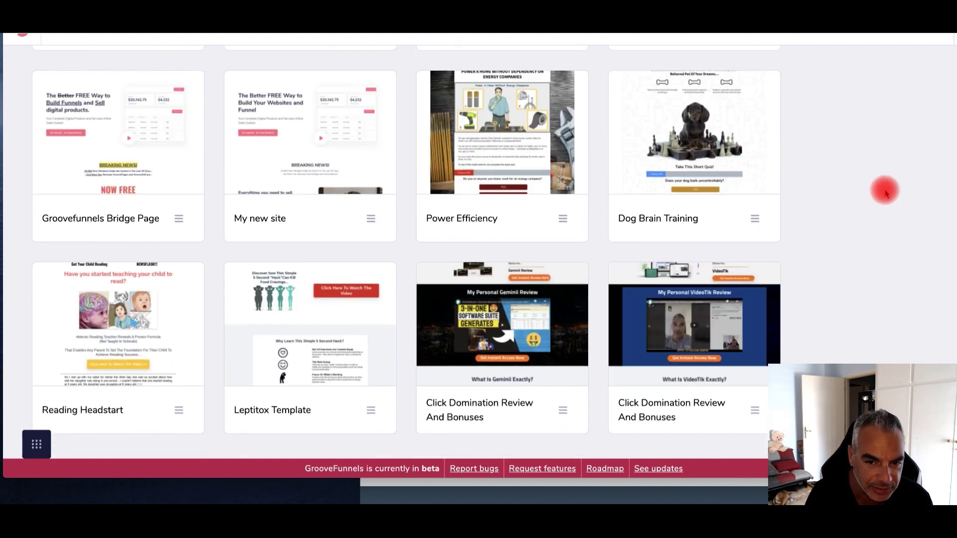
scroll(885, 193, down, 2)
scroll(885, 194, up, 2)
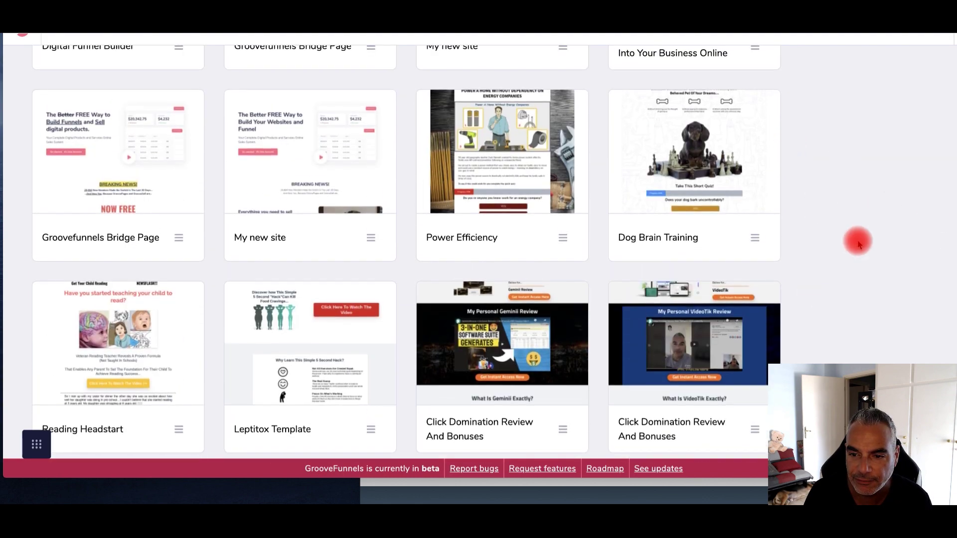
mouse_move(725, 150)
click(709, 152)
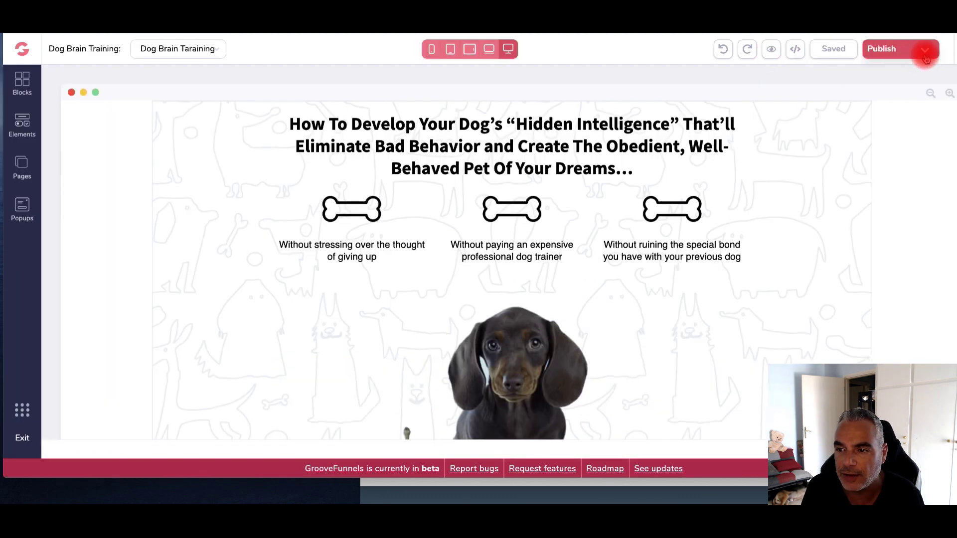
Open the live Dog Brain Training page from its groovepages URL in the publish settings
click(921, 49)
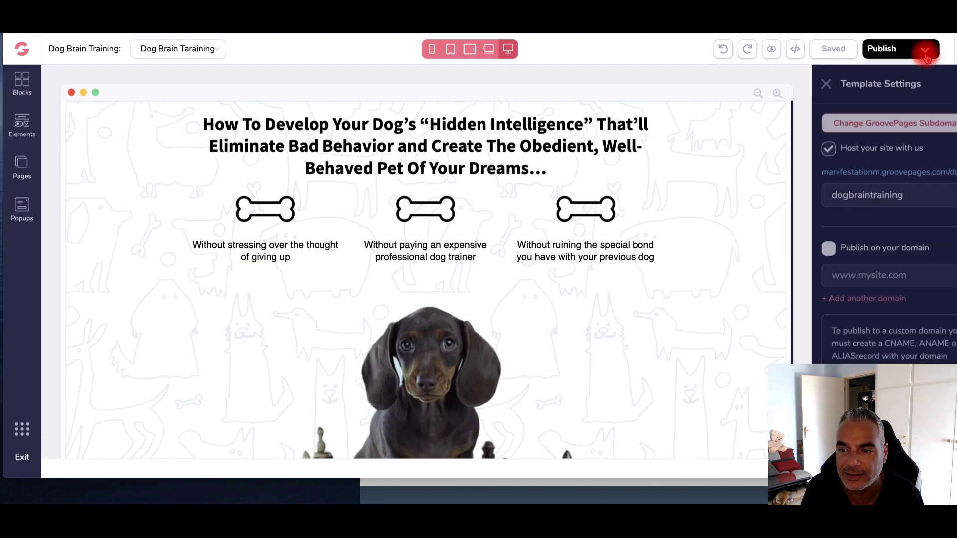
click(883, 172)
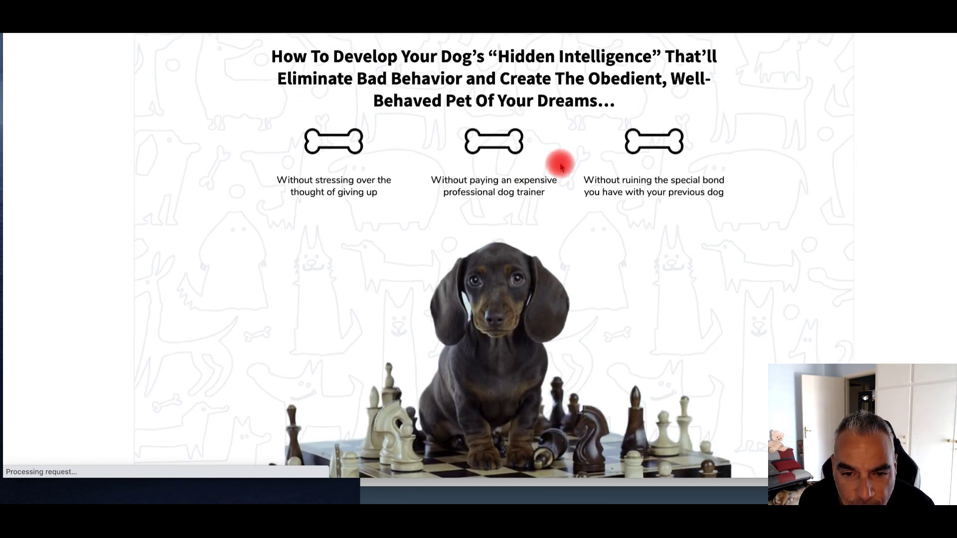
scroll(559, 162, down, 10)
scroll(314, 157, up, 6)
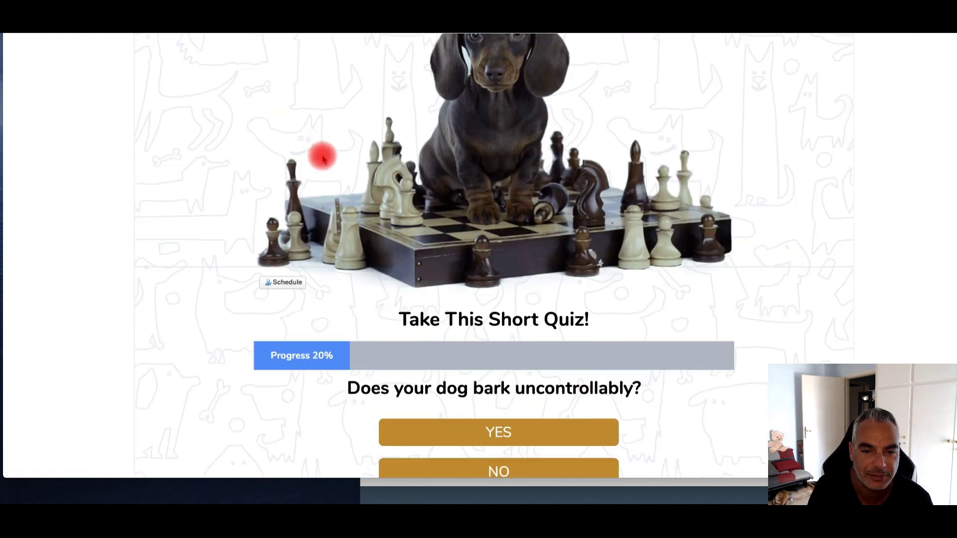
scroll(541, 359, down, 4)
scroll(509, 294, down, 2)
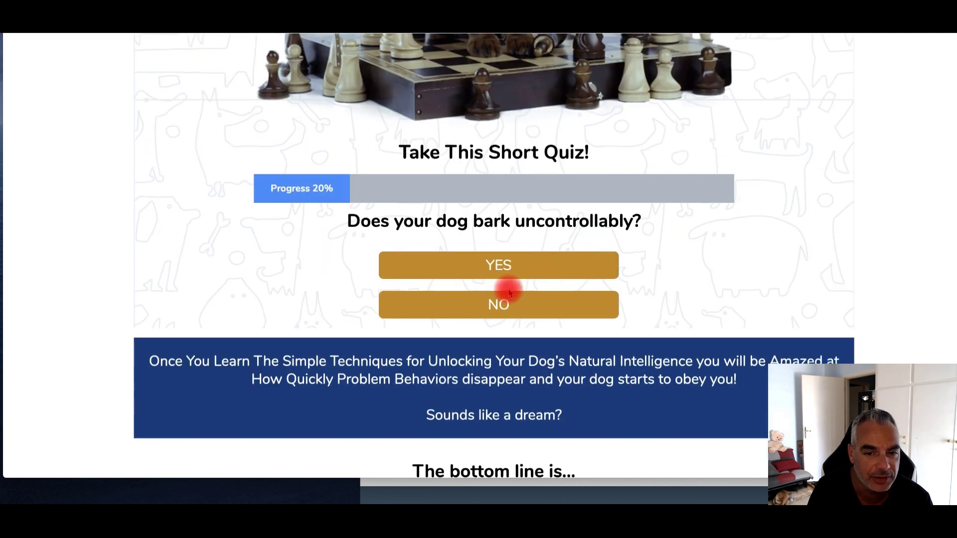
Answer YES to the barking, aggression, giving-up and anxiety questions, then go to WATCH THE PRESENTATION
click(528, 267)
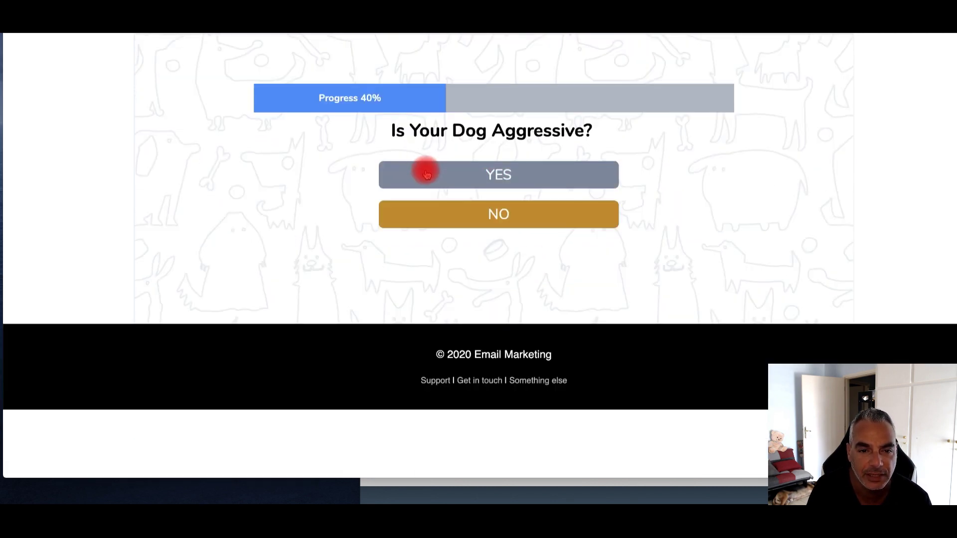
click(529, 184)
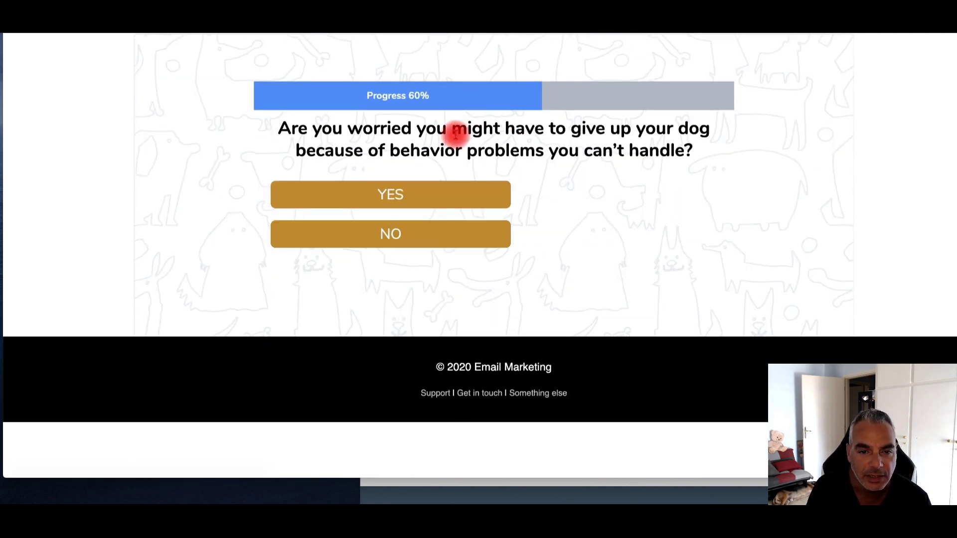
click(418, 189)
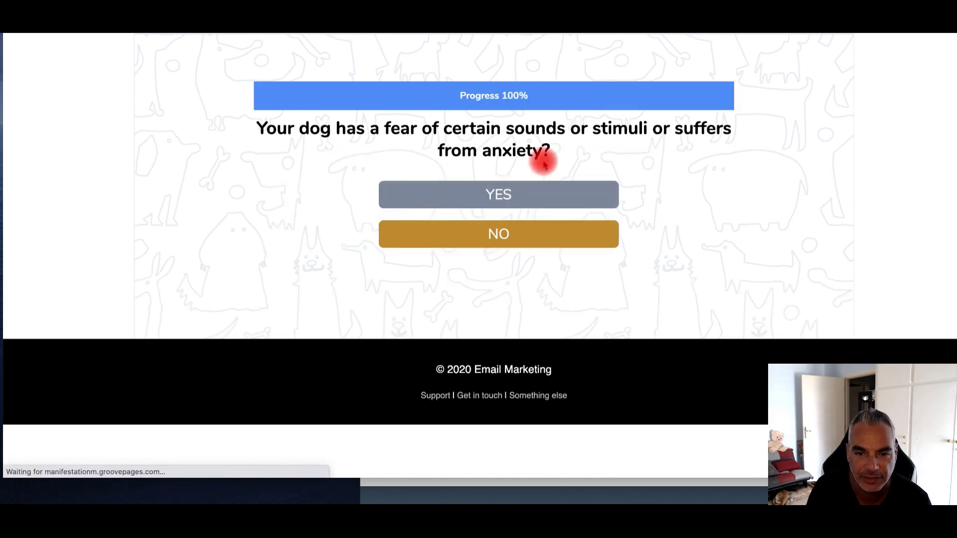
click(506, 195)
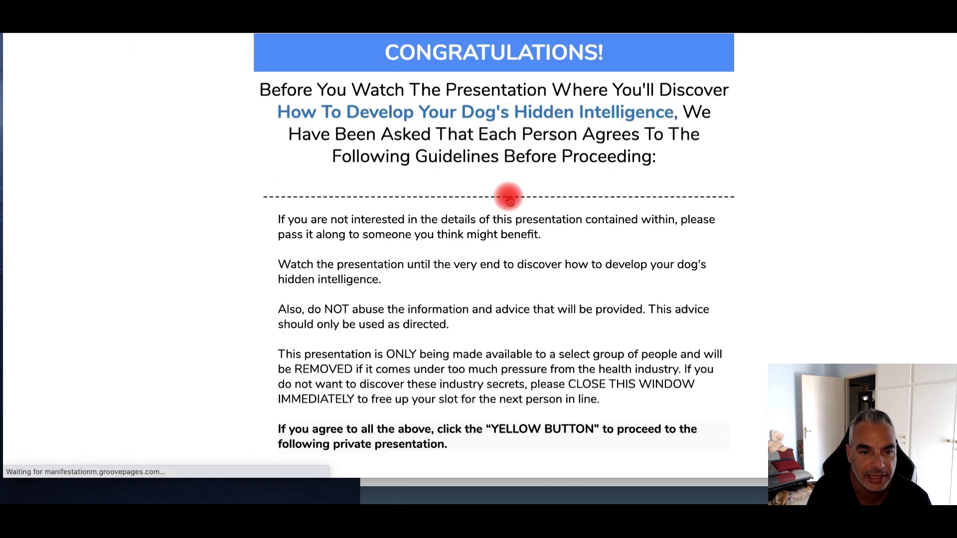
scroll(457, 202, down, 5)
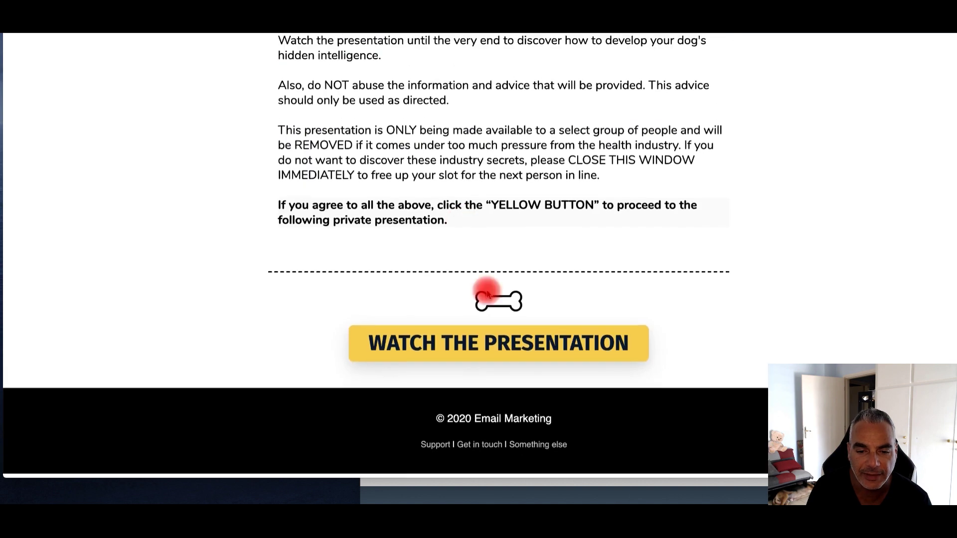
click(521, 364)
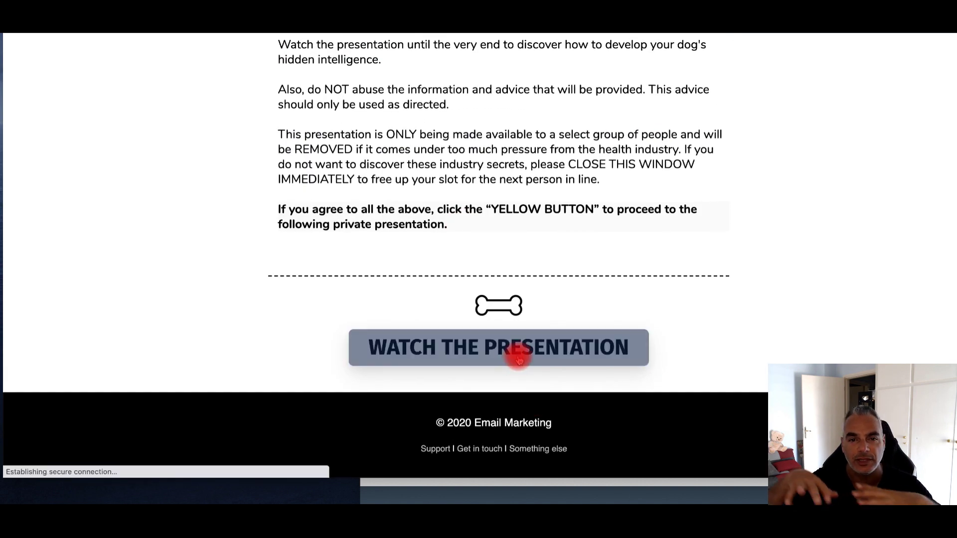